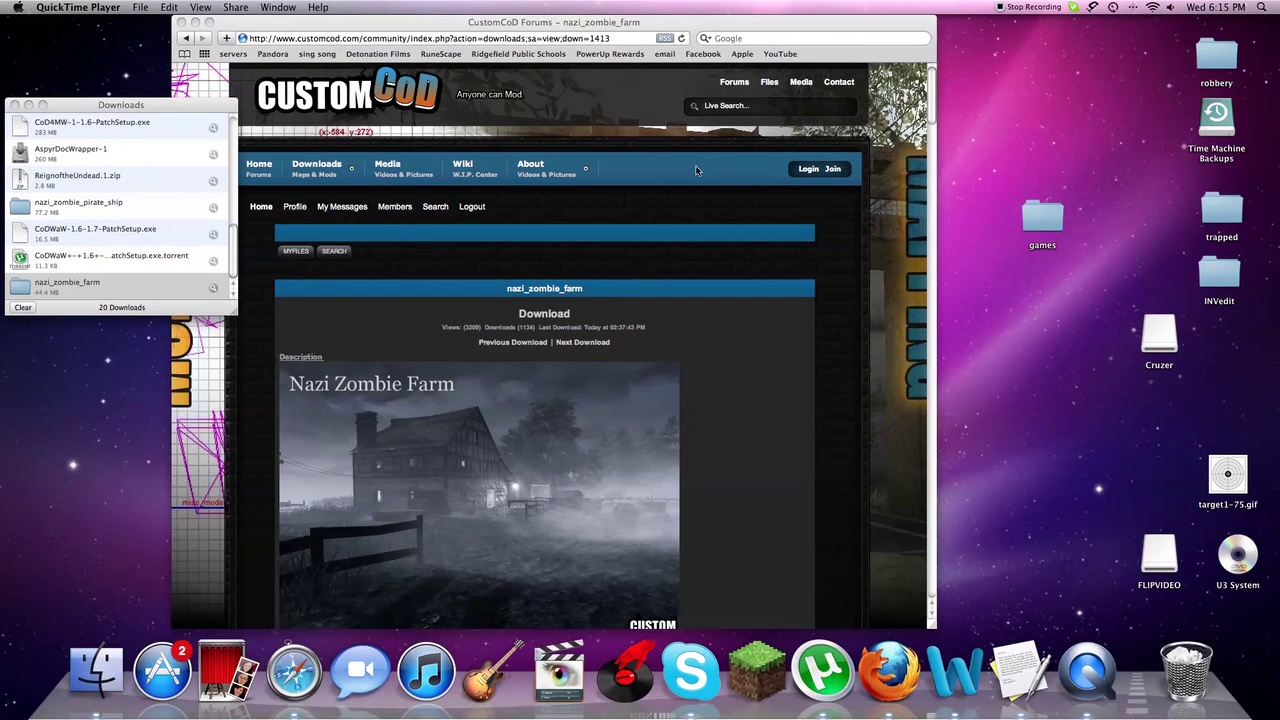
Step: Bring Safari to the front on the CustomCoD Nazi Zombie Farm download page
left_click(721, 18)
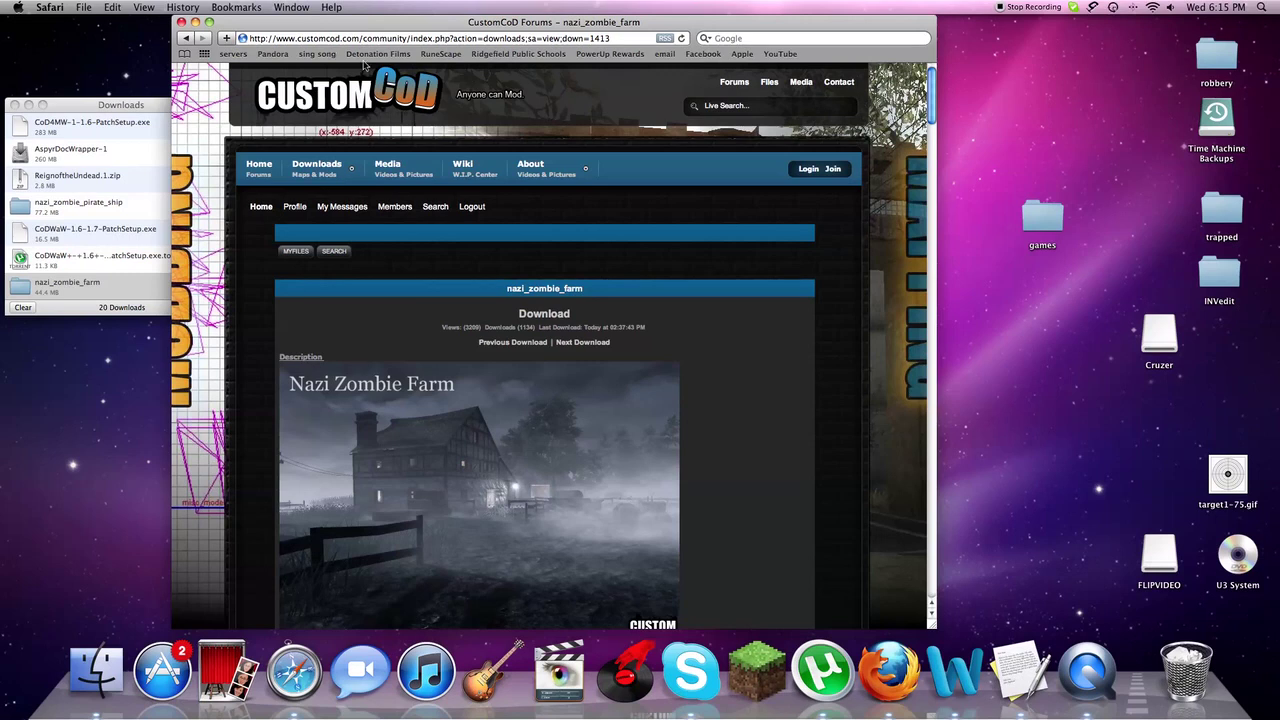
left_click(349, 177)
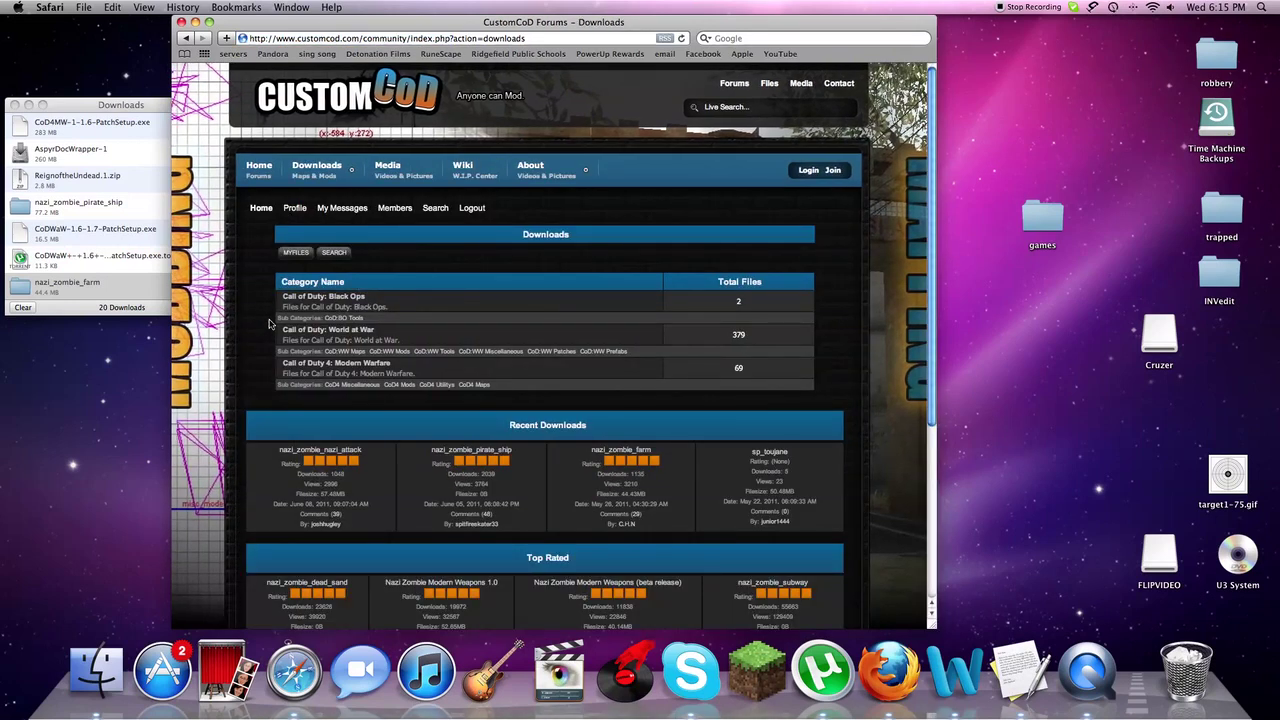
mouse_move(316, 169)
left_click(345, 199)
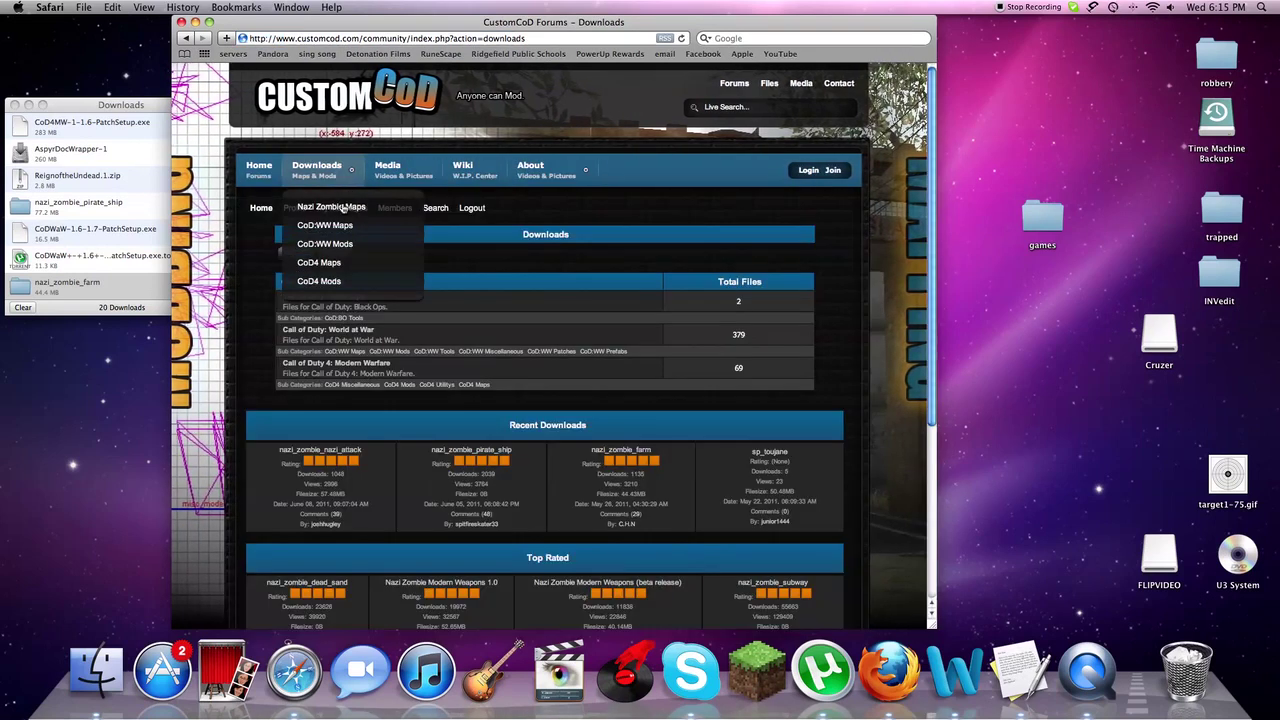
left_click(345, 207)
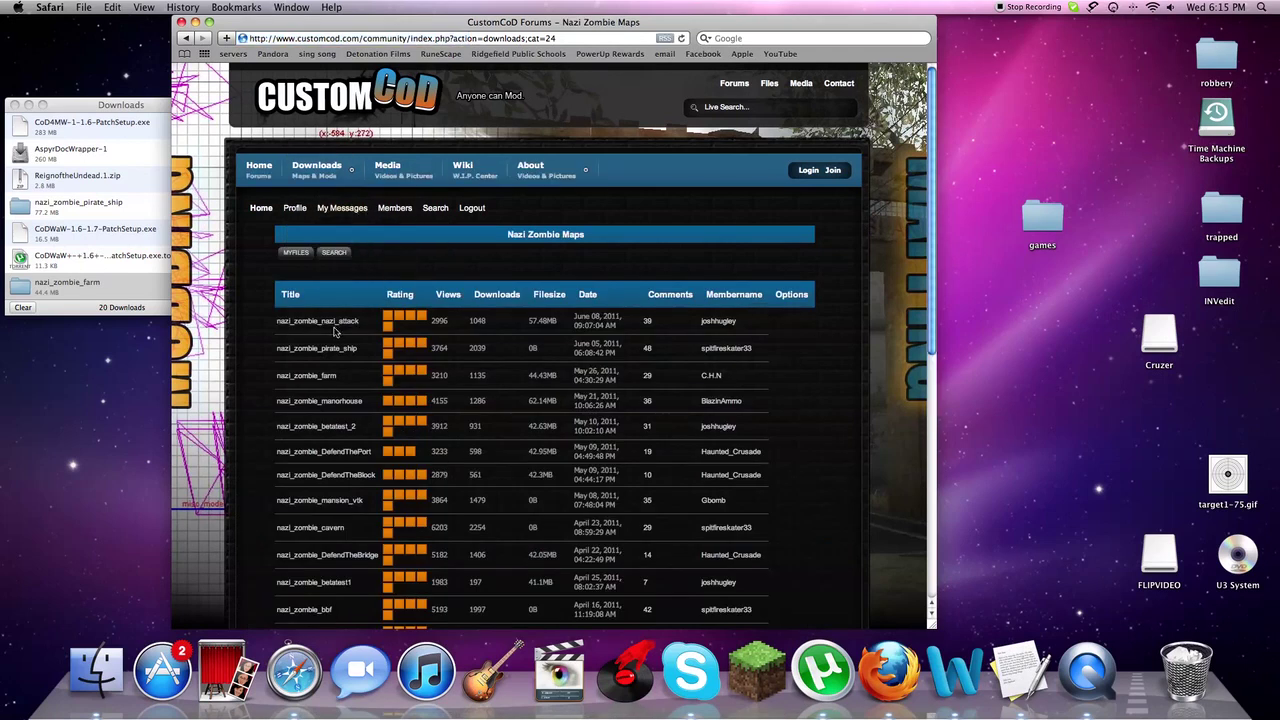
left_click(329, 378)
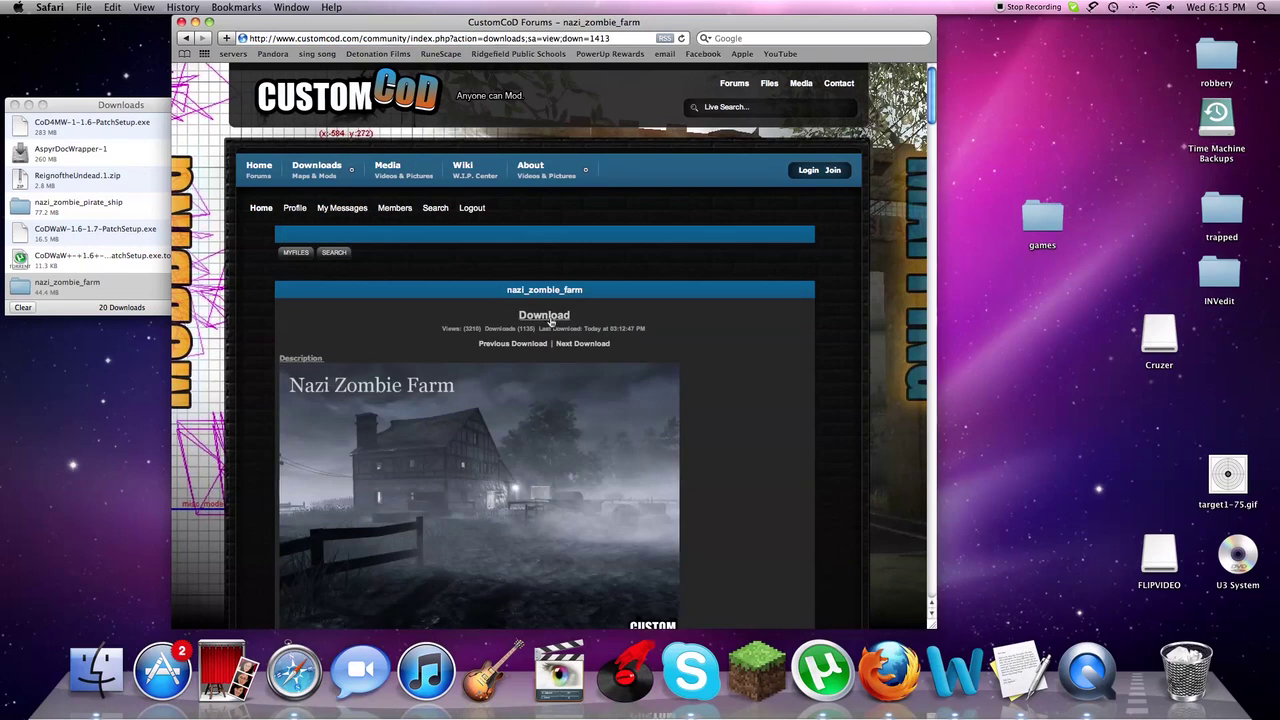
left_click(86, 262)
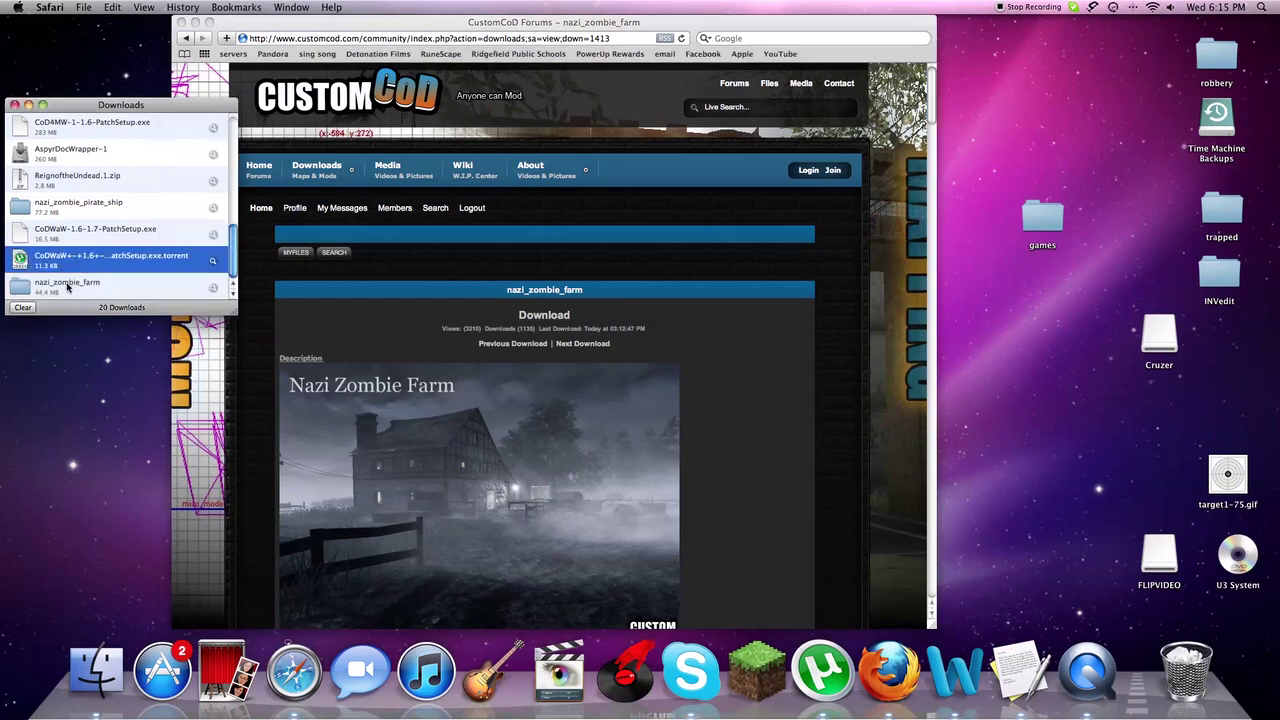
Step: Reveal the downloaded nazi_zombie_farm folder, move it to the desktop, and close the Downloads window
double_click(71, 287)
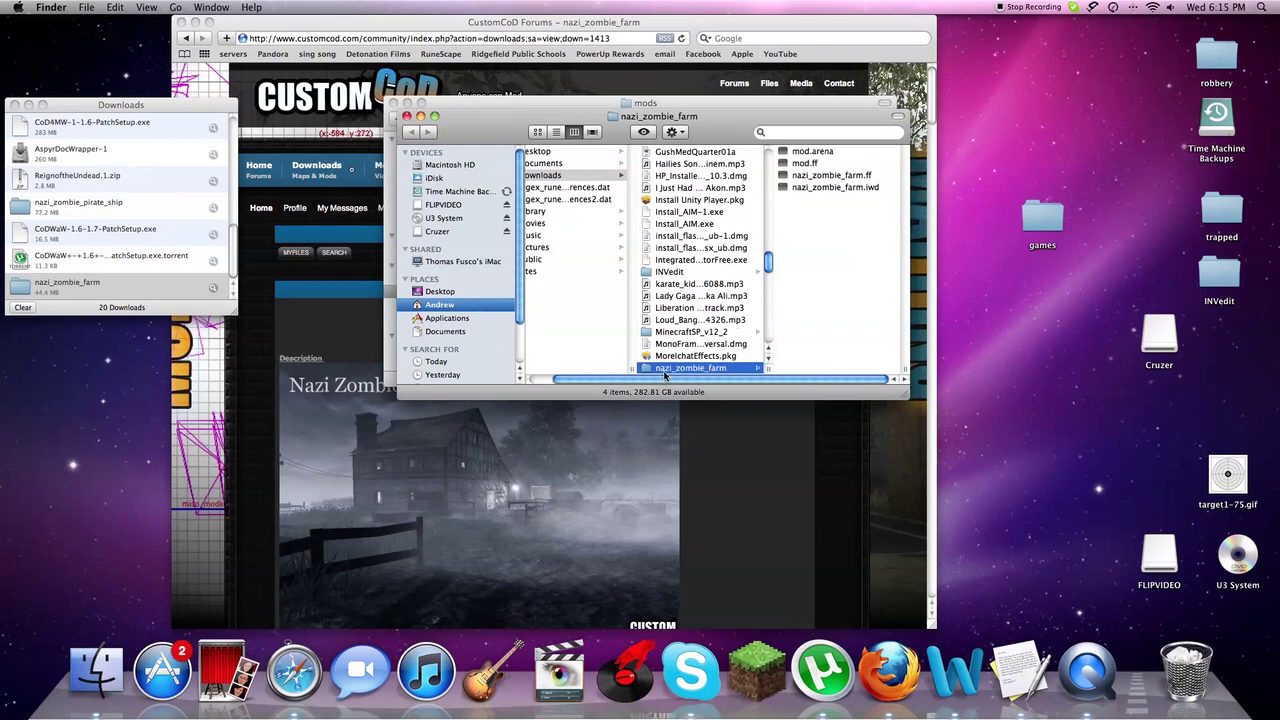
left_click_drag(666, 370, 996, 405)
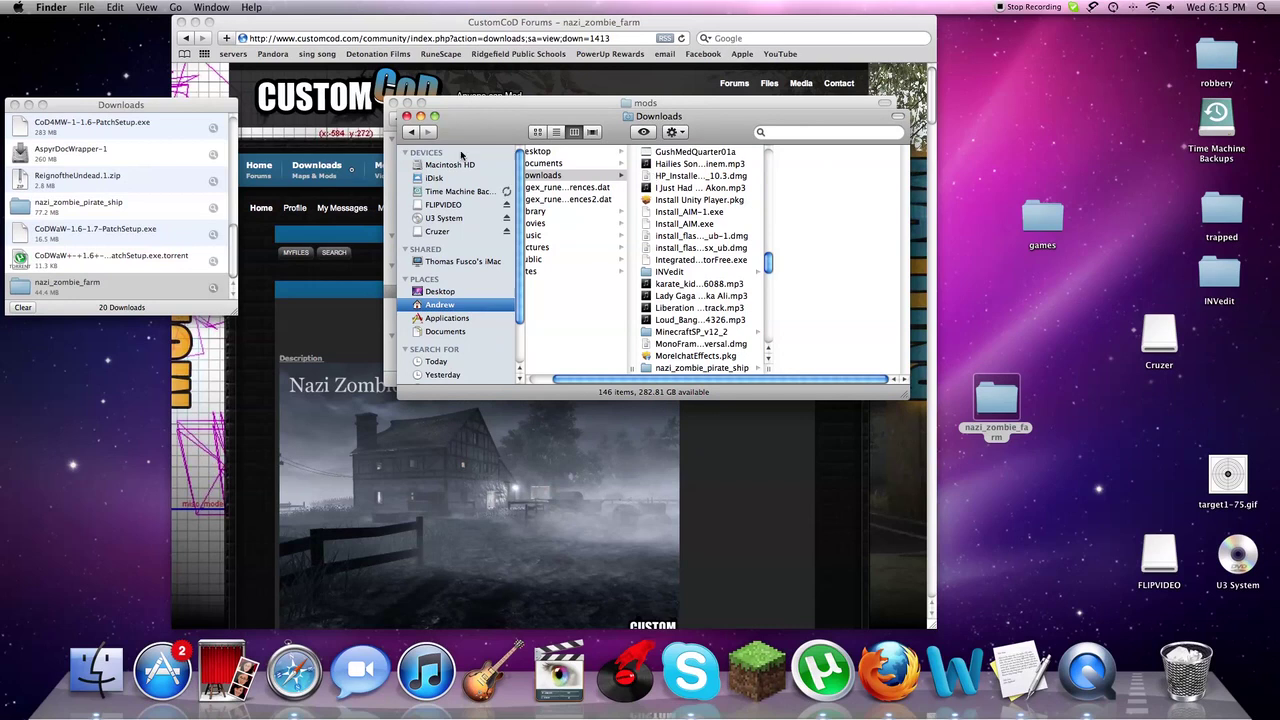
left_click(406, 117)
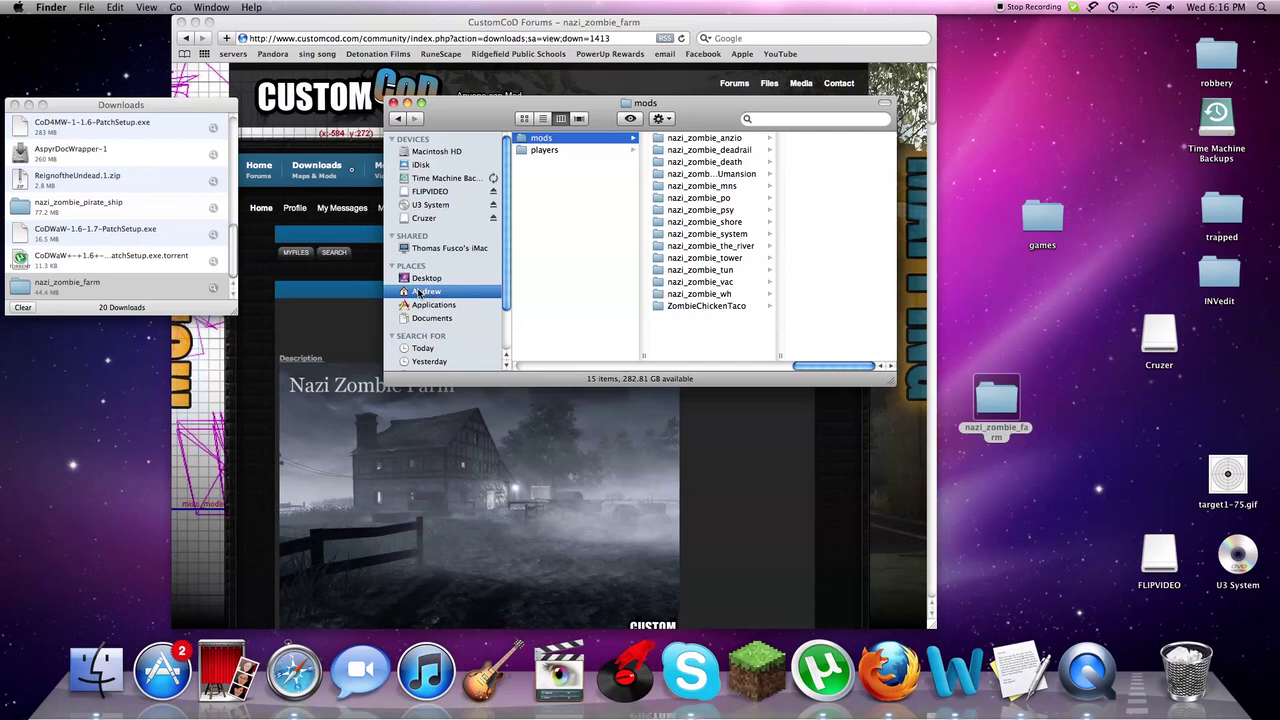
Step: Step back through Finder history to the Call of Duty – World at War app folder and close the downloads list
left_click(398, 119)
left_click(398, 119)
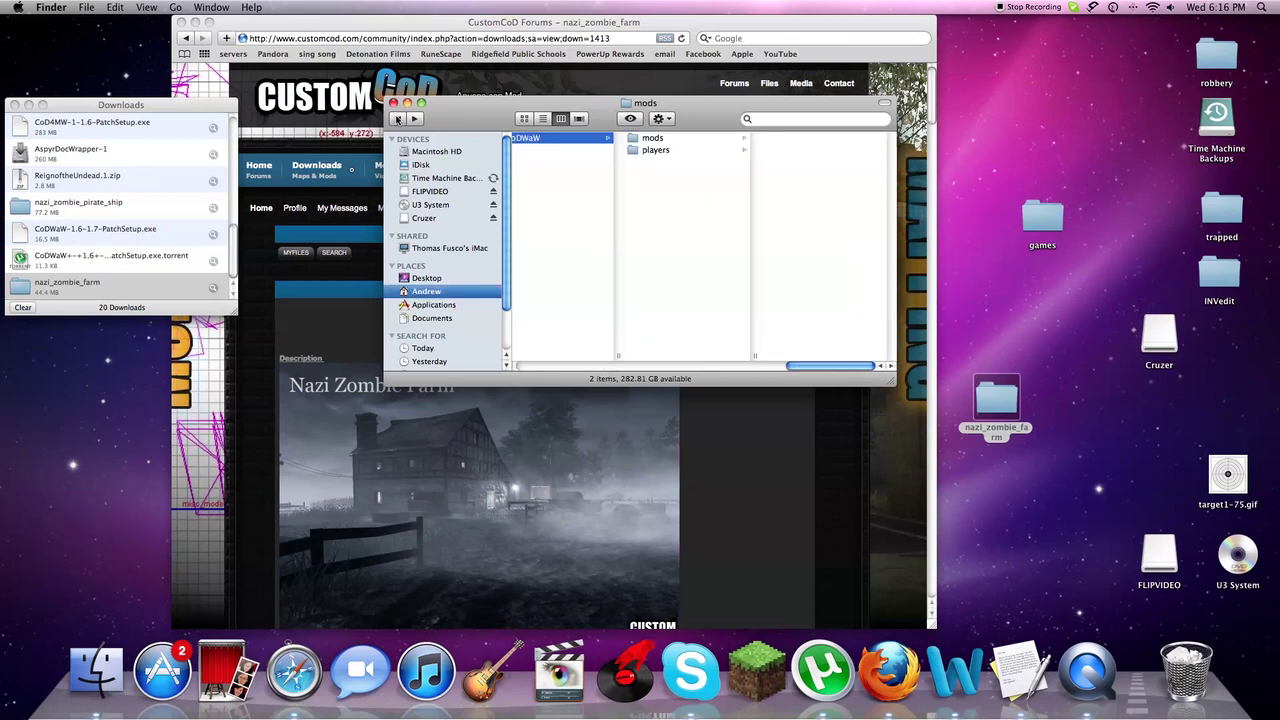
left_click(398, 119)
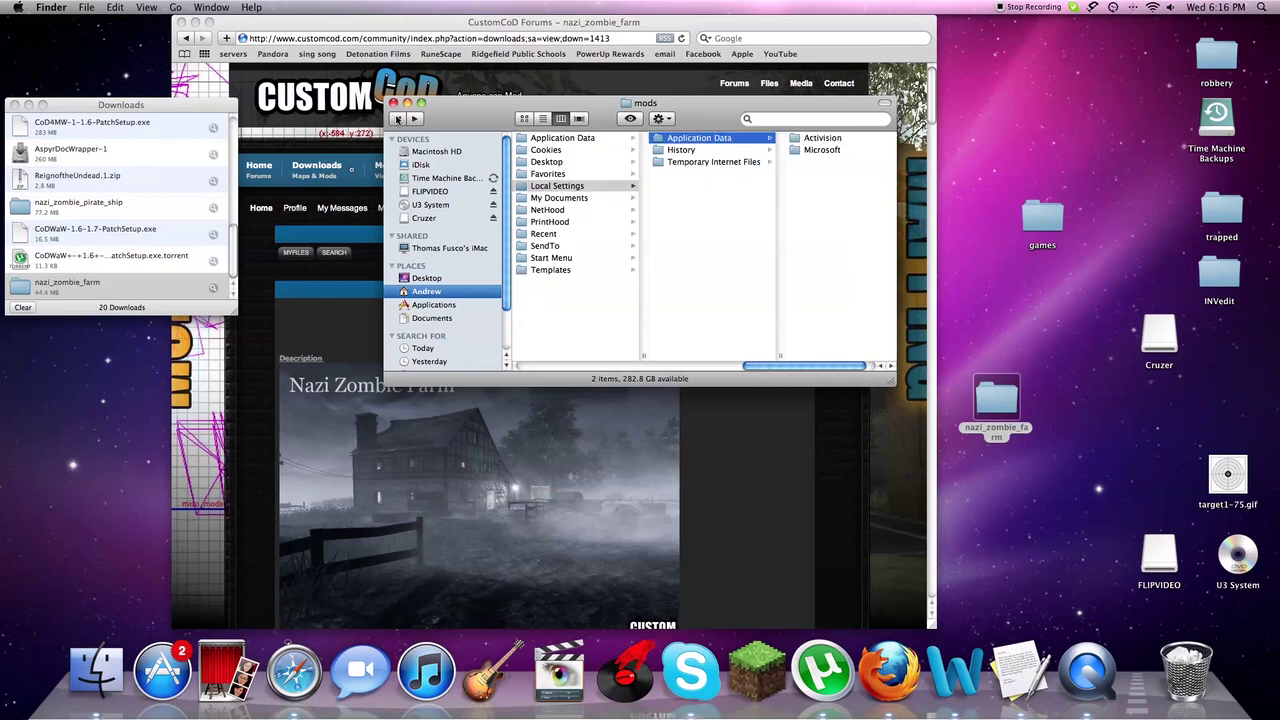
left_click(398, 119)
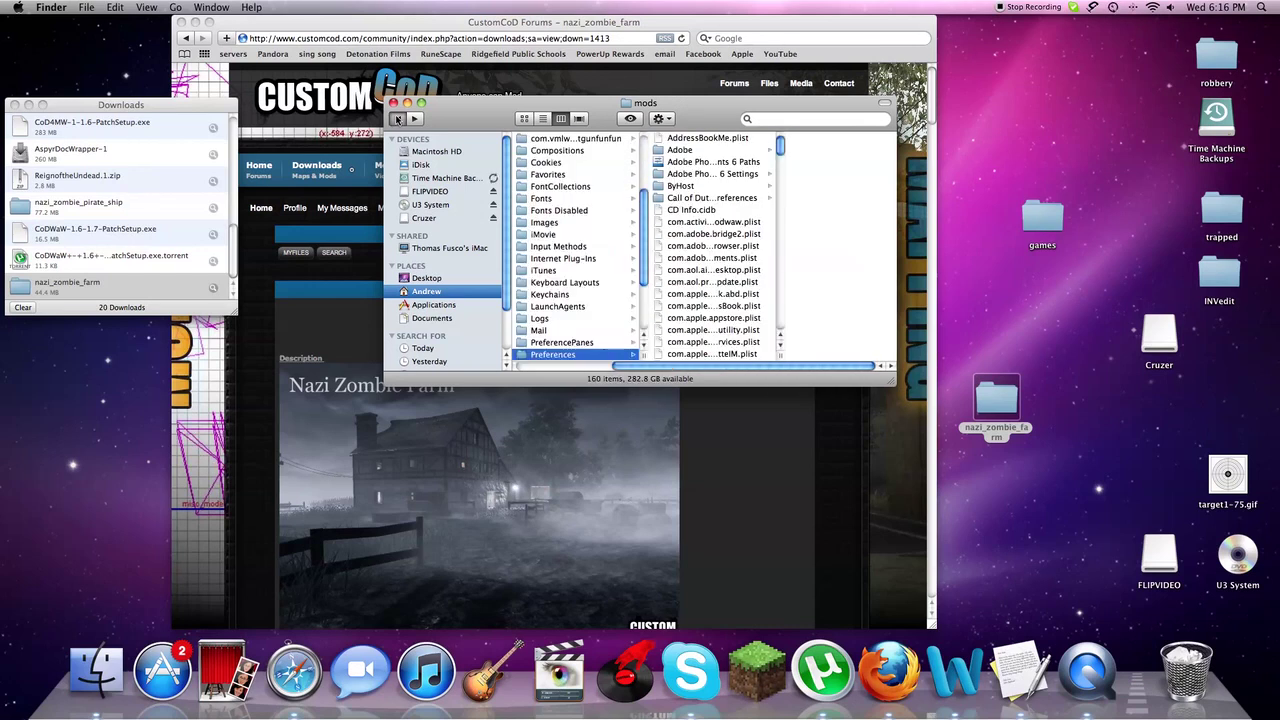
left_click(398, 119)
left_click(398, 119)
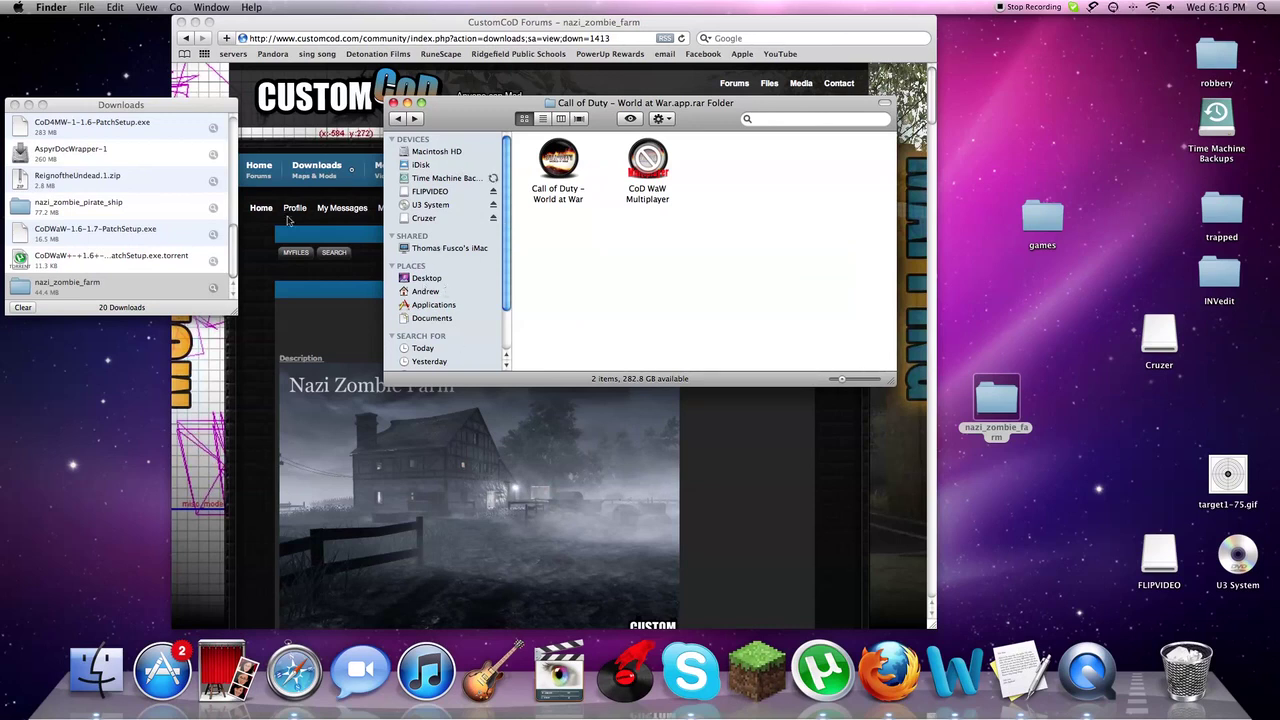
left_click(14, 105)
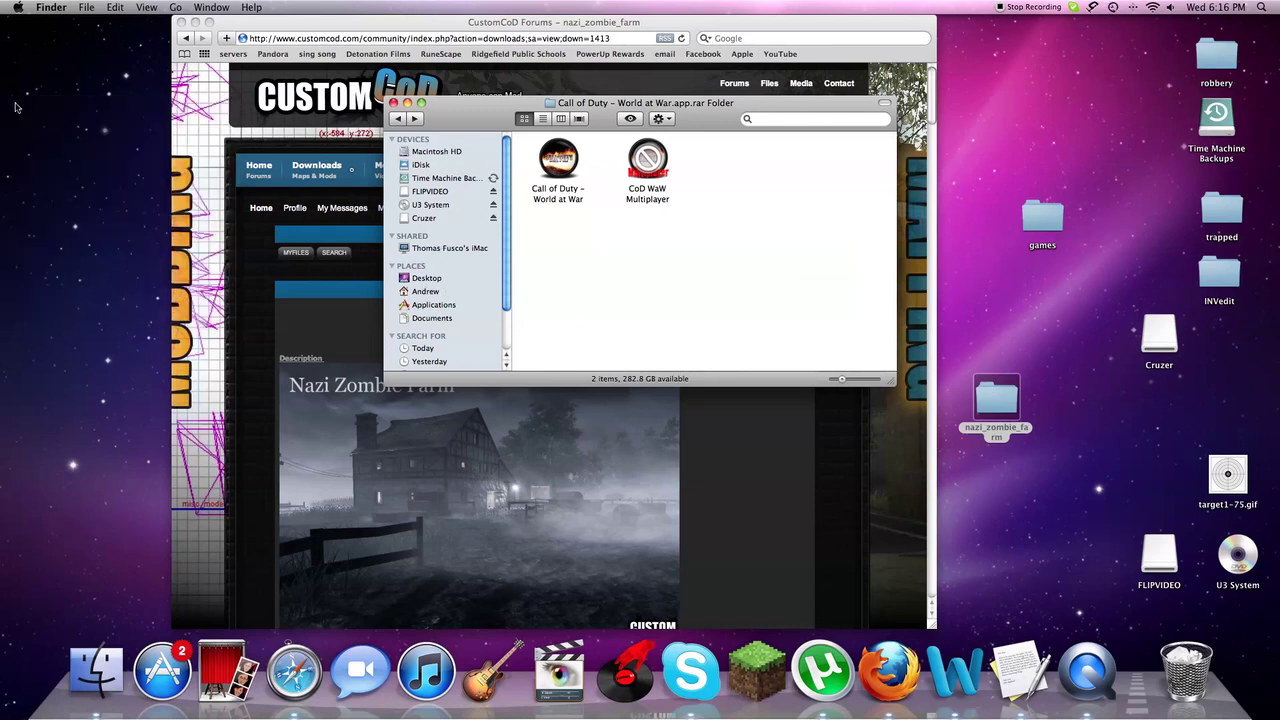
Step: Close the browser window and open Library > Preferences from the home folder
left_click(181, 22)
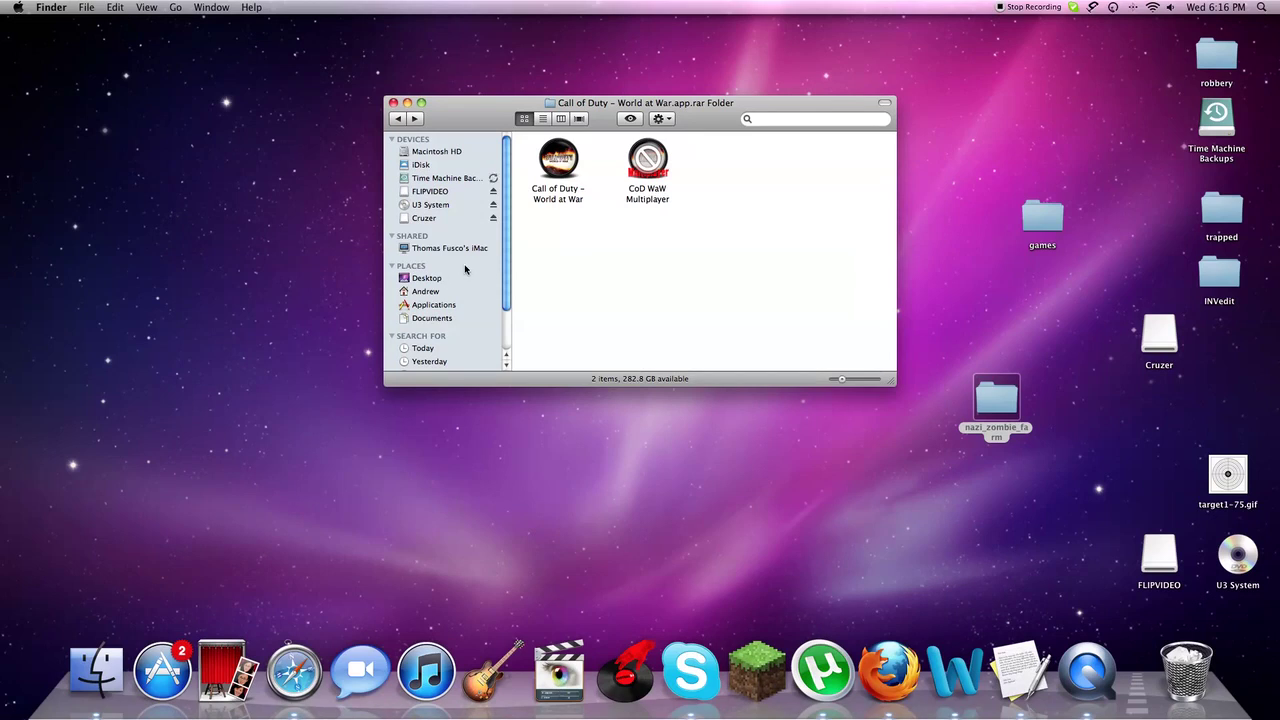
left_click(426, 292)
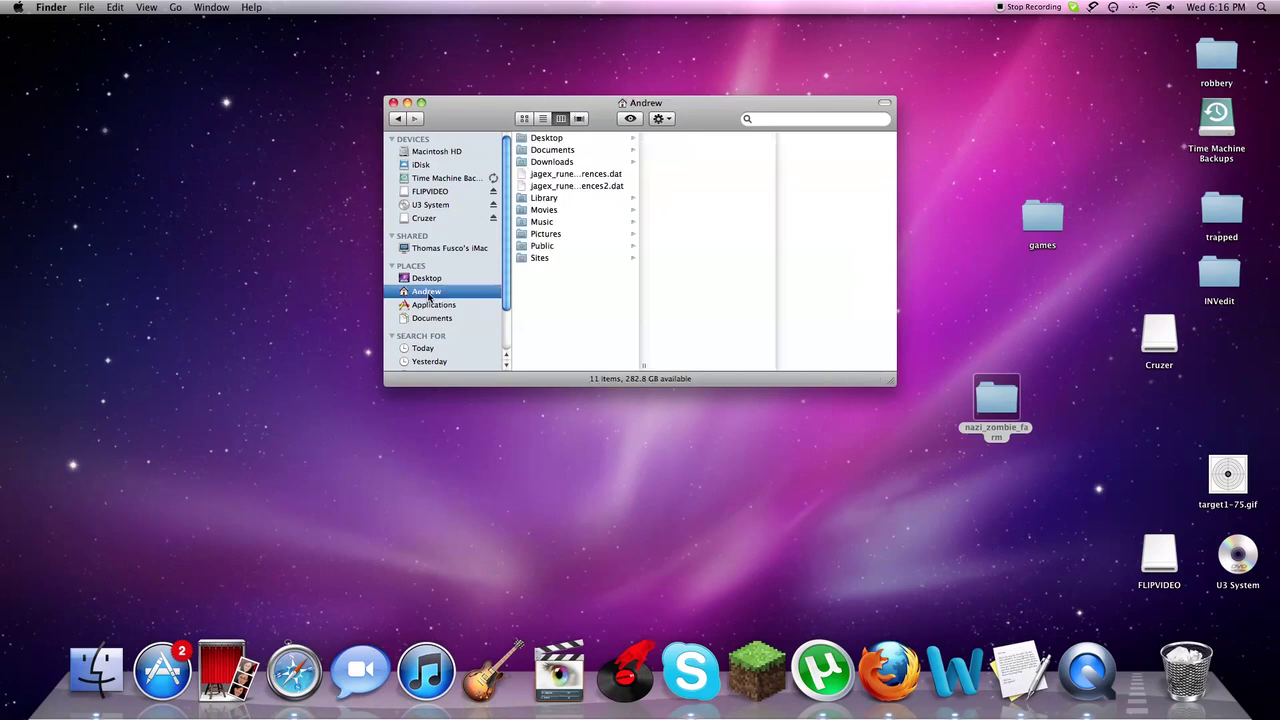
left_click(569, 198)
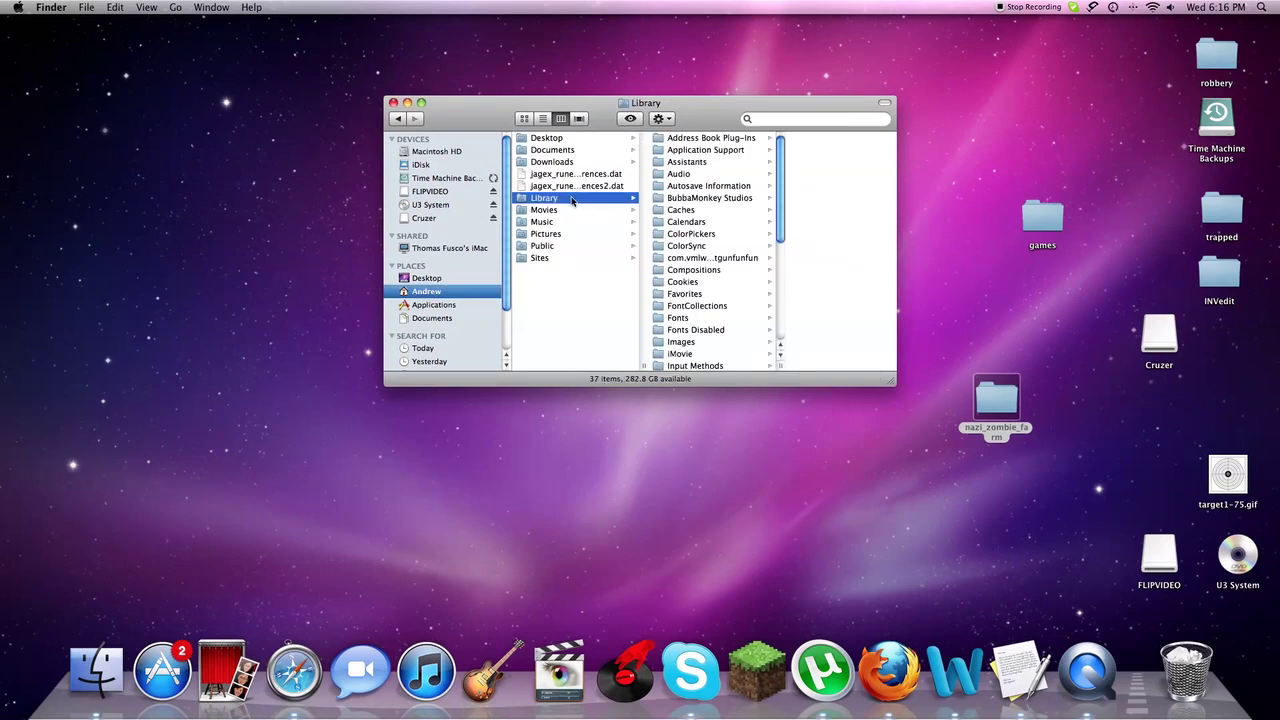
scroll(670, 220, "down", 1)
scroll(675, 230, "down", 1)
scroll(690, 255, "down", 5)
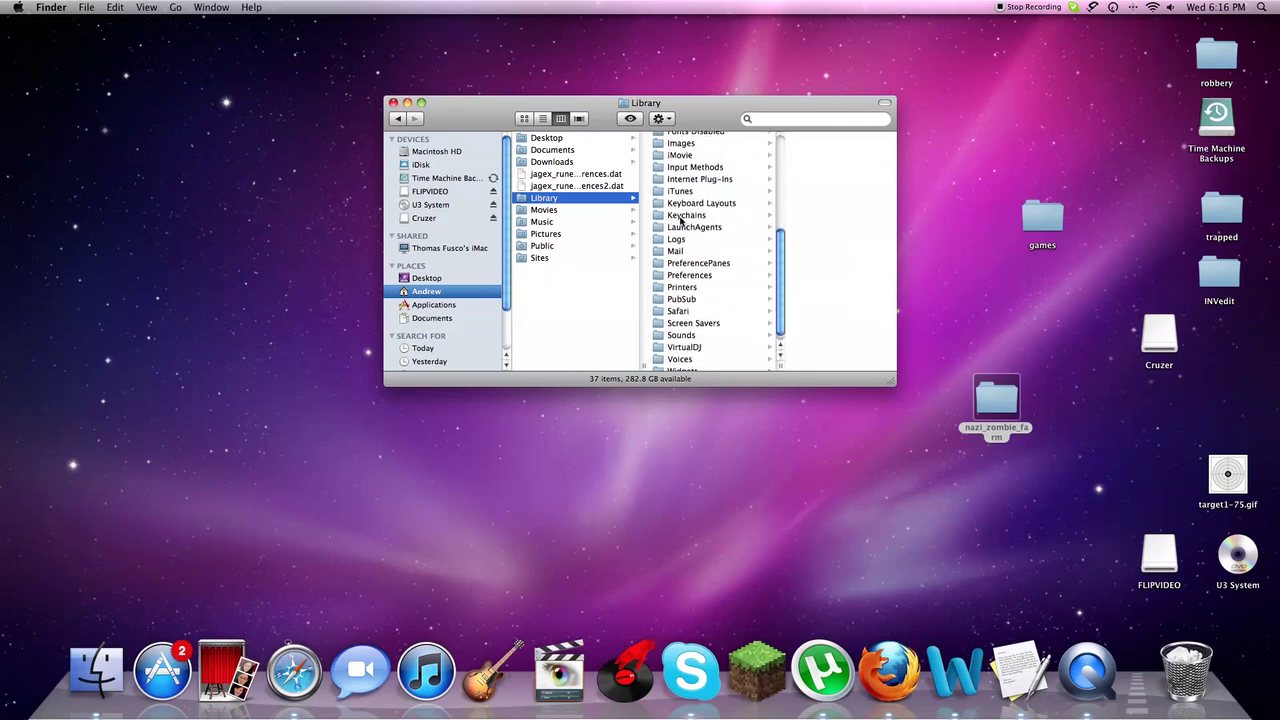
left_click(706, 273)
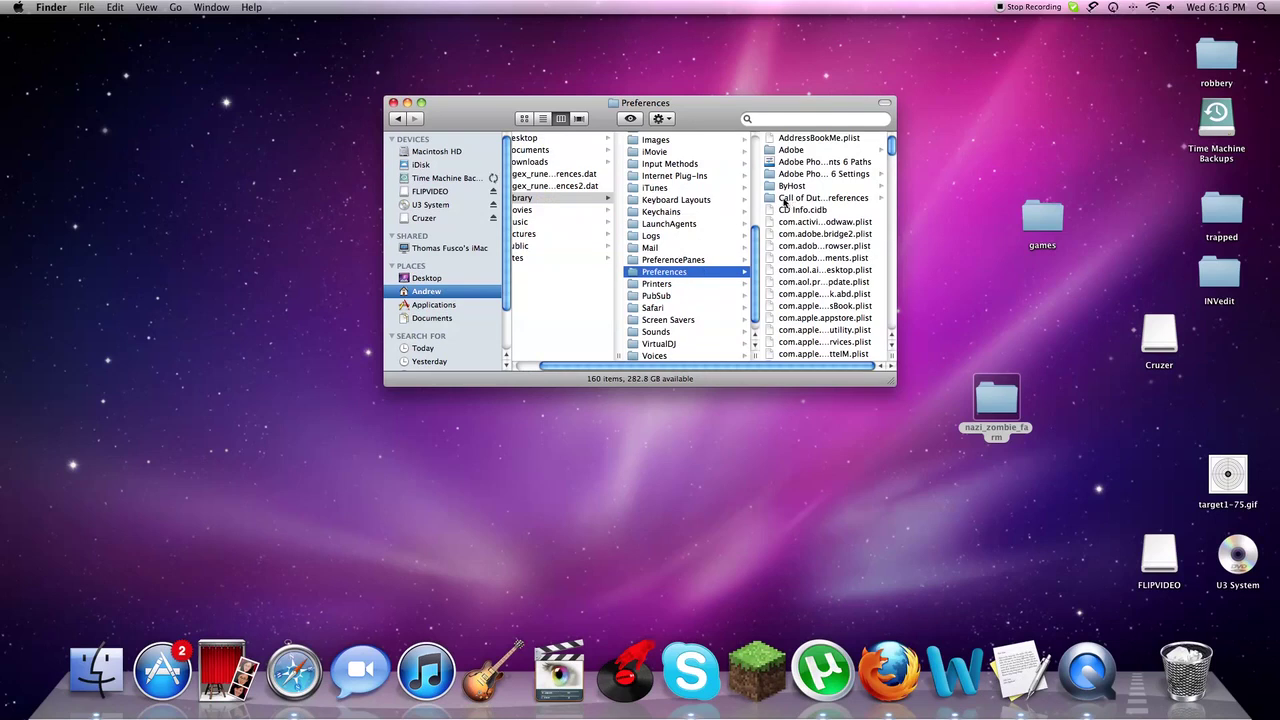
Step: Drill through Call of Duty Preferences > p_drive > User > Local Settings > Application Data > Activision to CoDWaW
left_click(832, 198)
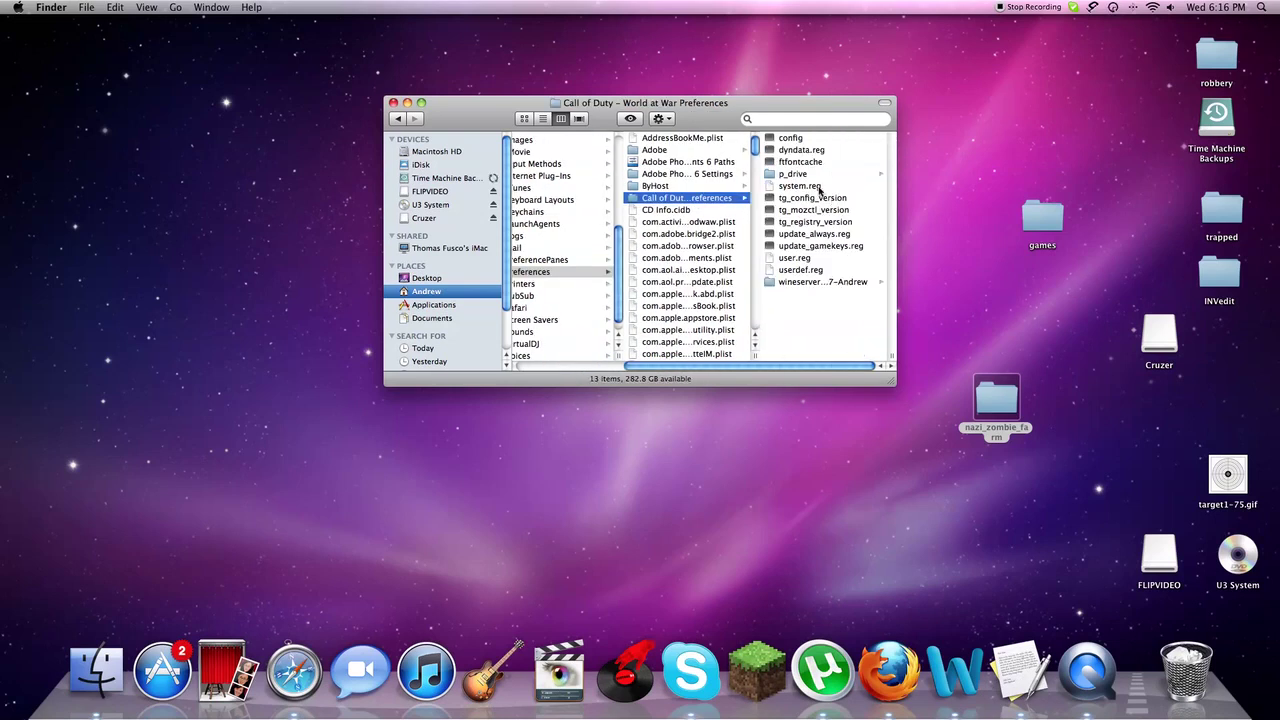
left_click(797, 173)
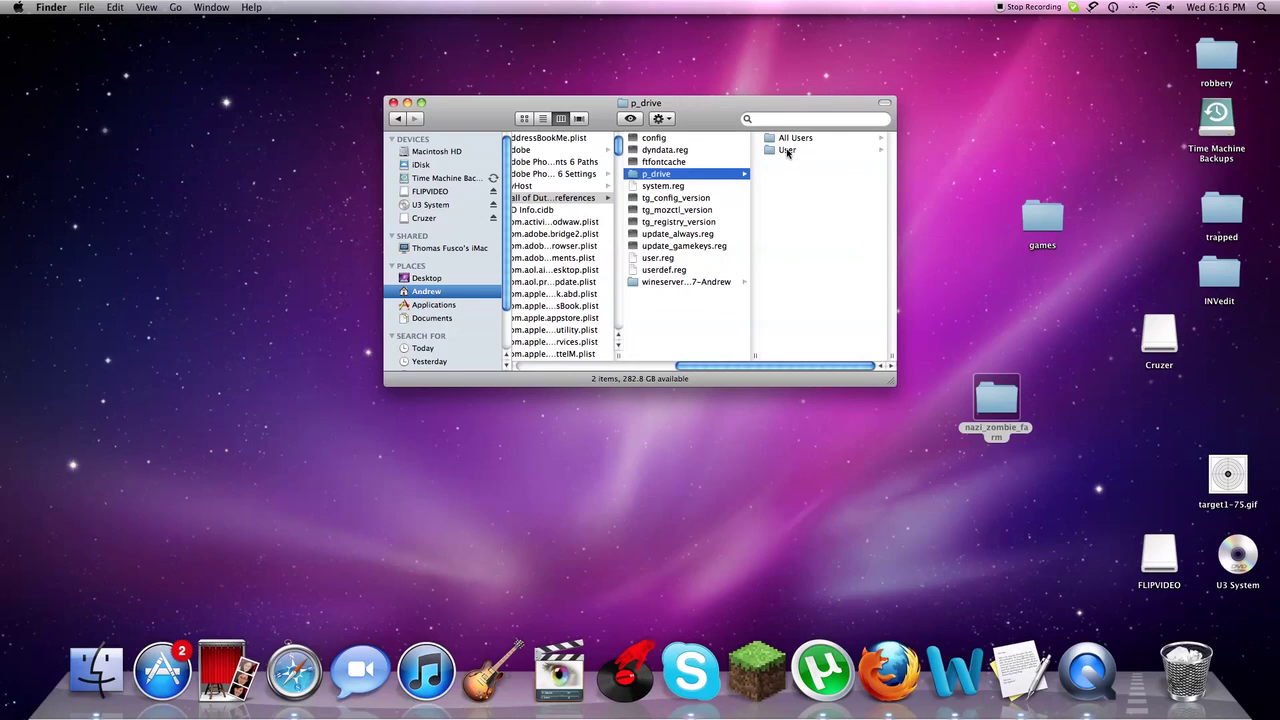
left_click(787, 150)
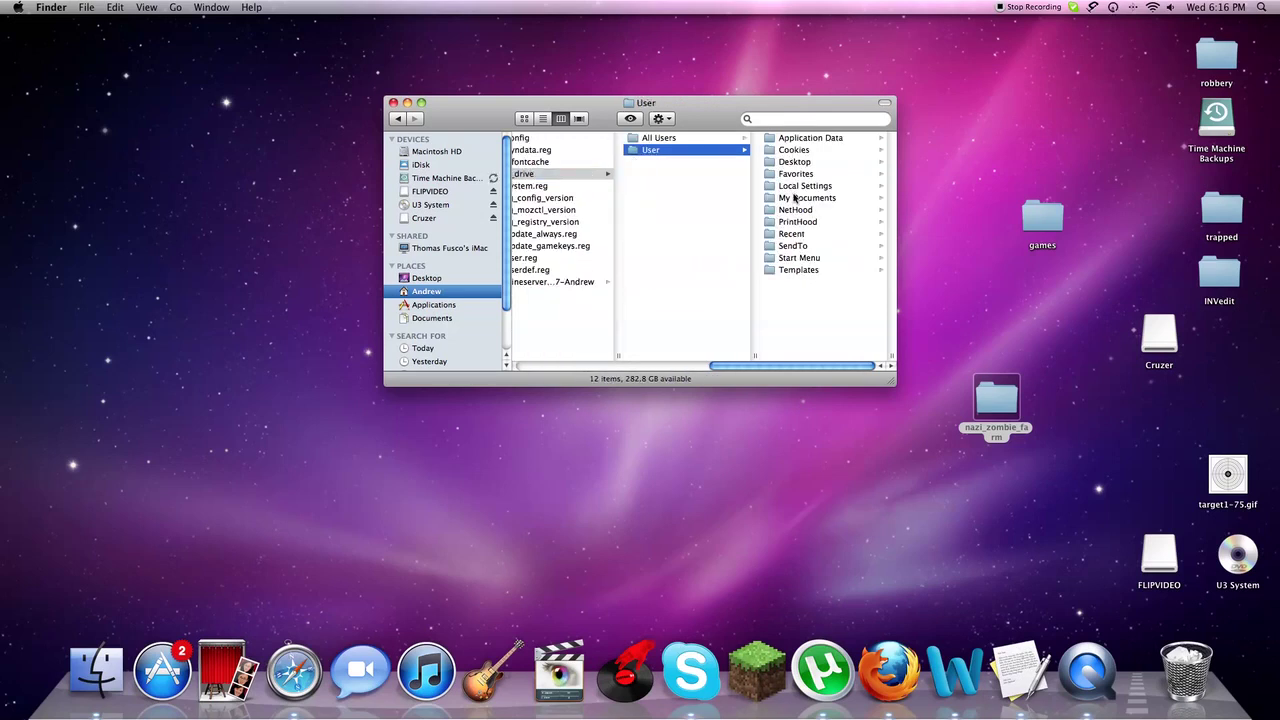
left_click(797, 188)
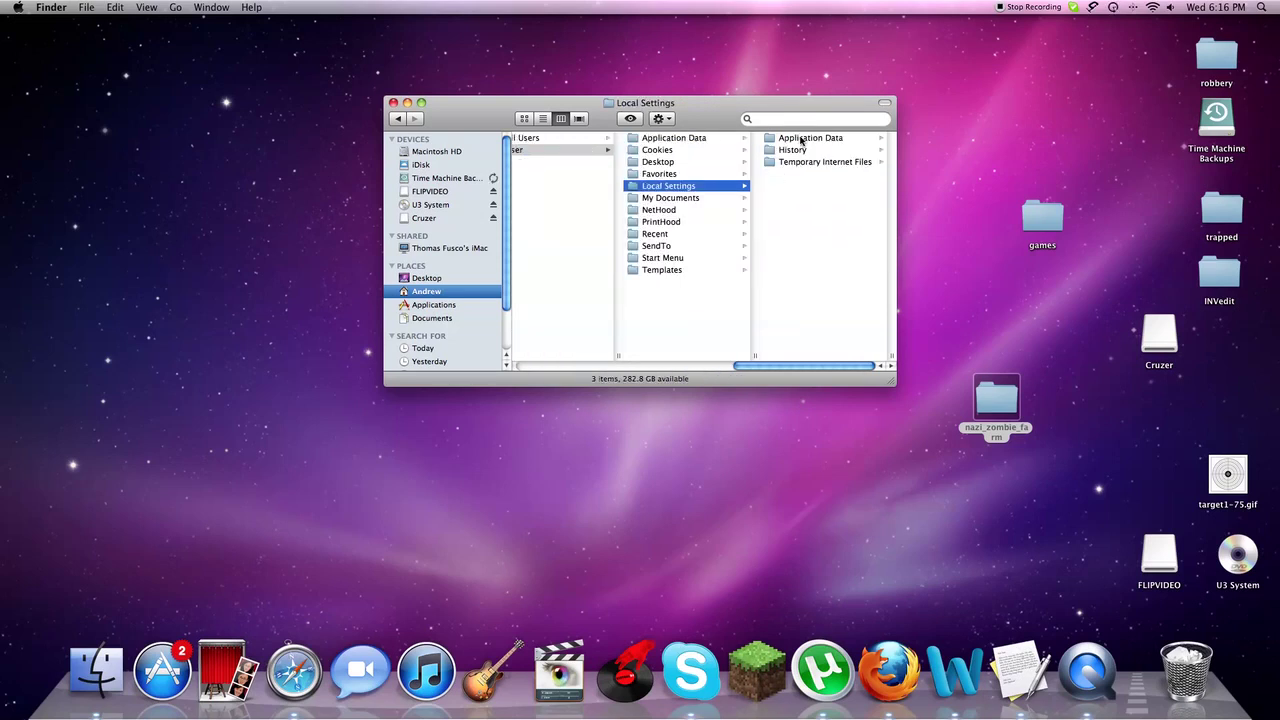
left_click(801, 139)
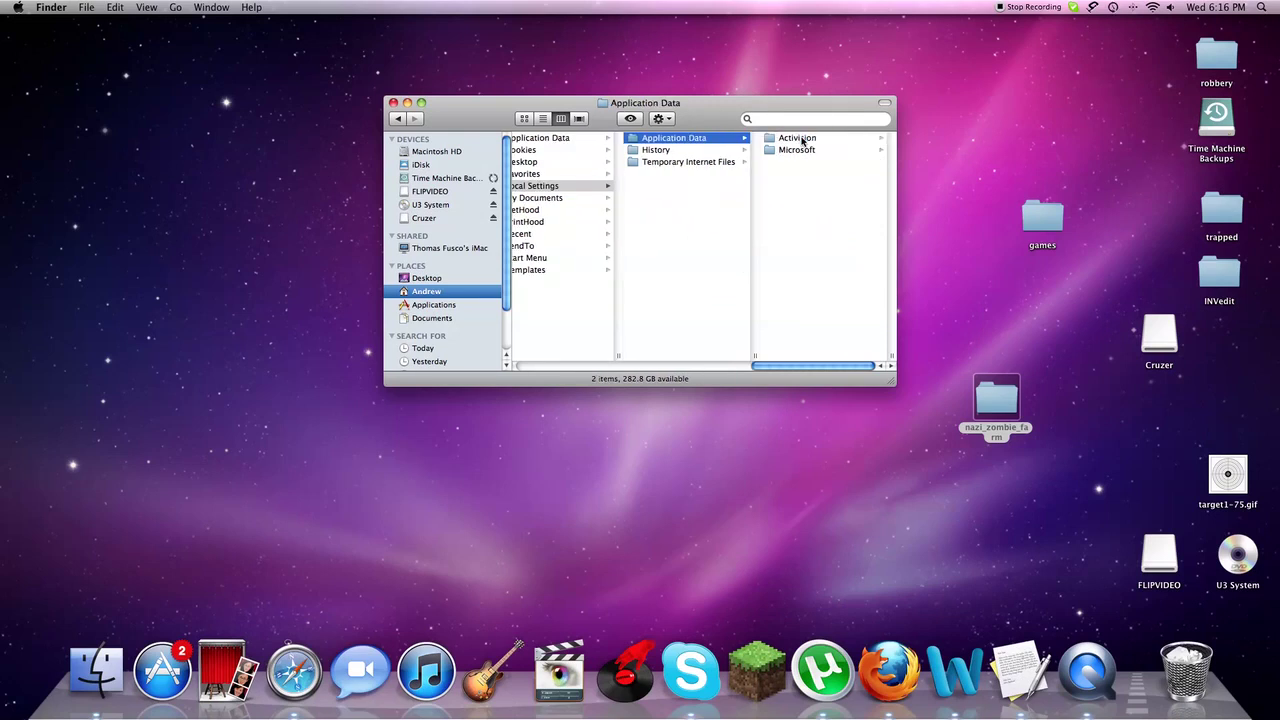
left_click(801, 139)
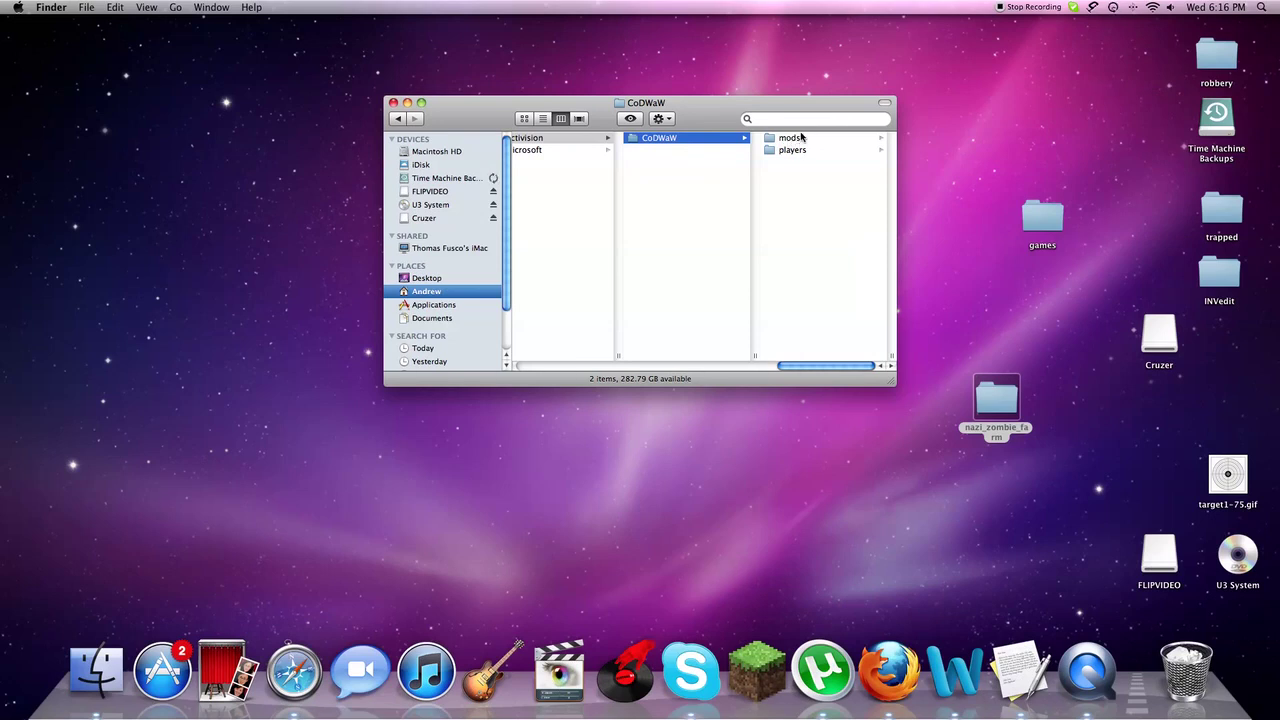
Step: Open CoDWaW's mods folder, drag nazi_zombie_farm from the desktop into it, and close Finder
right_click(801, 138)
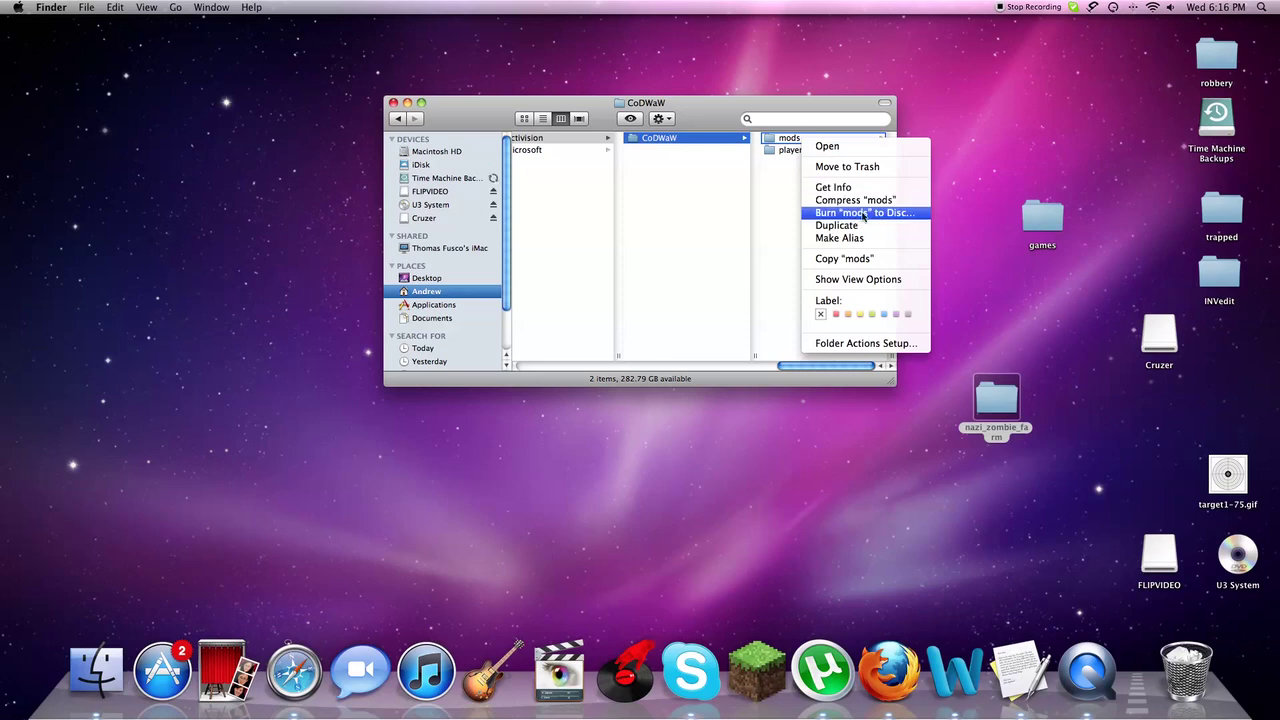
left_click(973, 228)
right_click(809, 184)
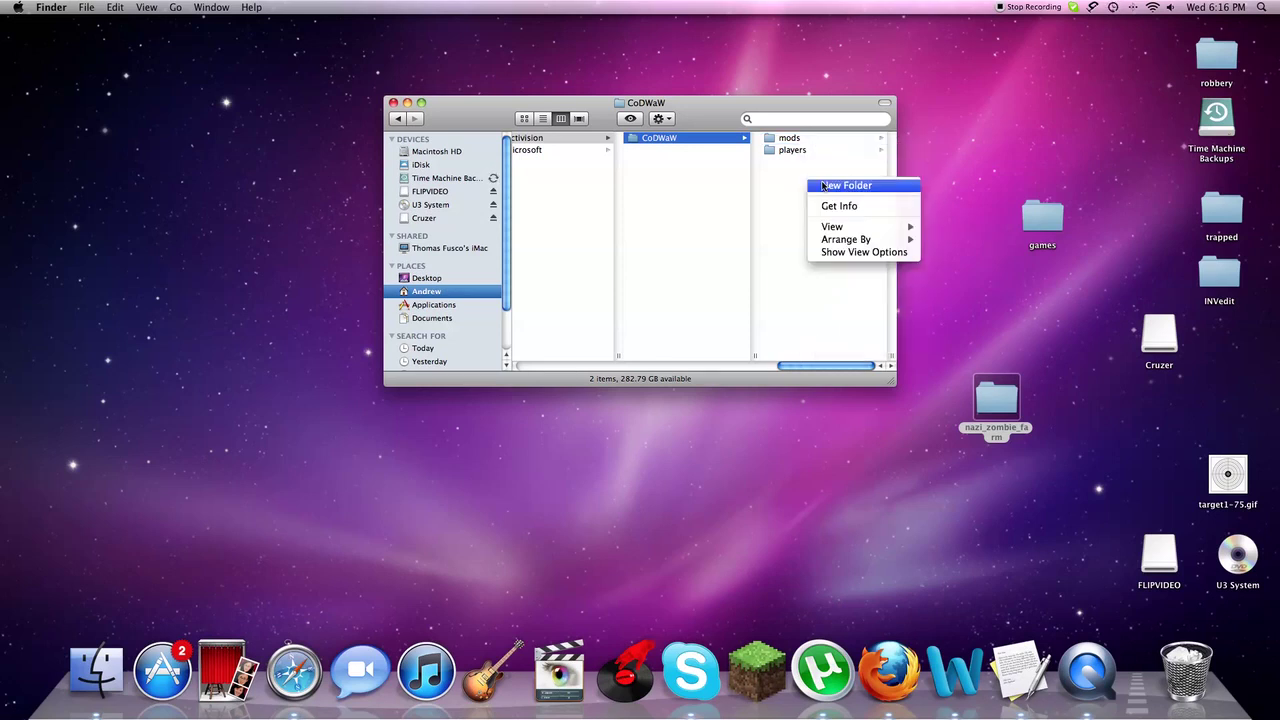
left_click(800, 135)
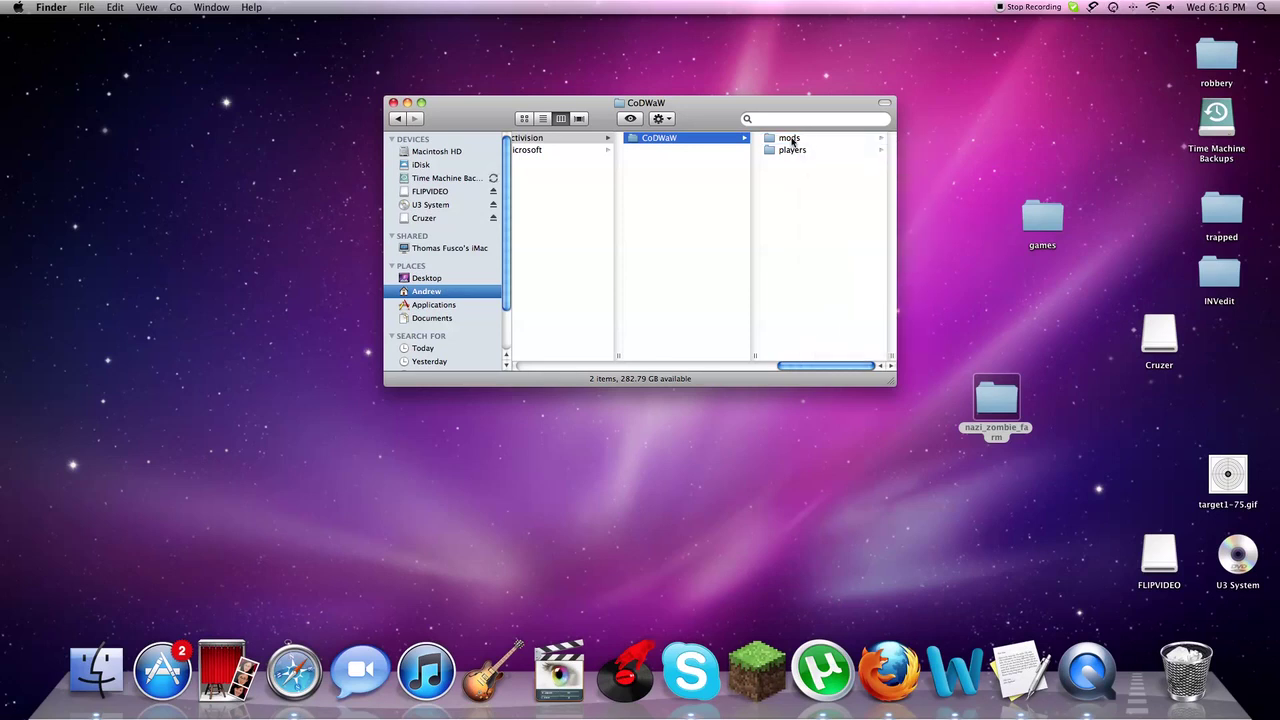
left_click(795, 140)
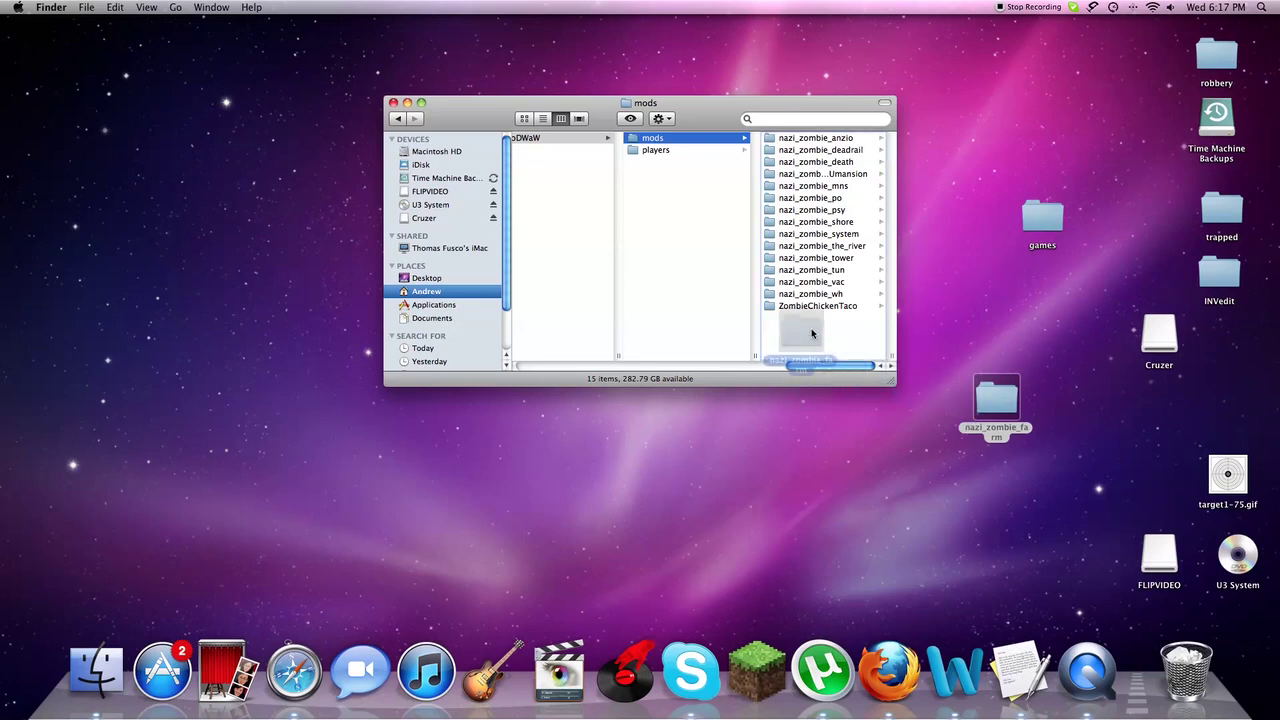
left_click_drag(1008, 400, 812, 332)
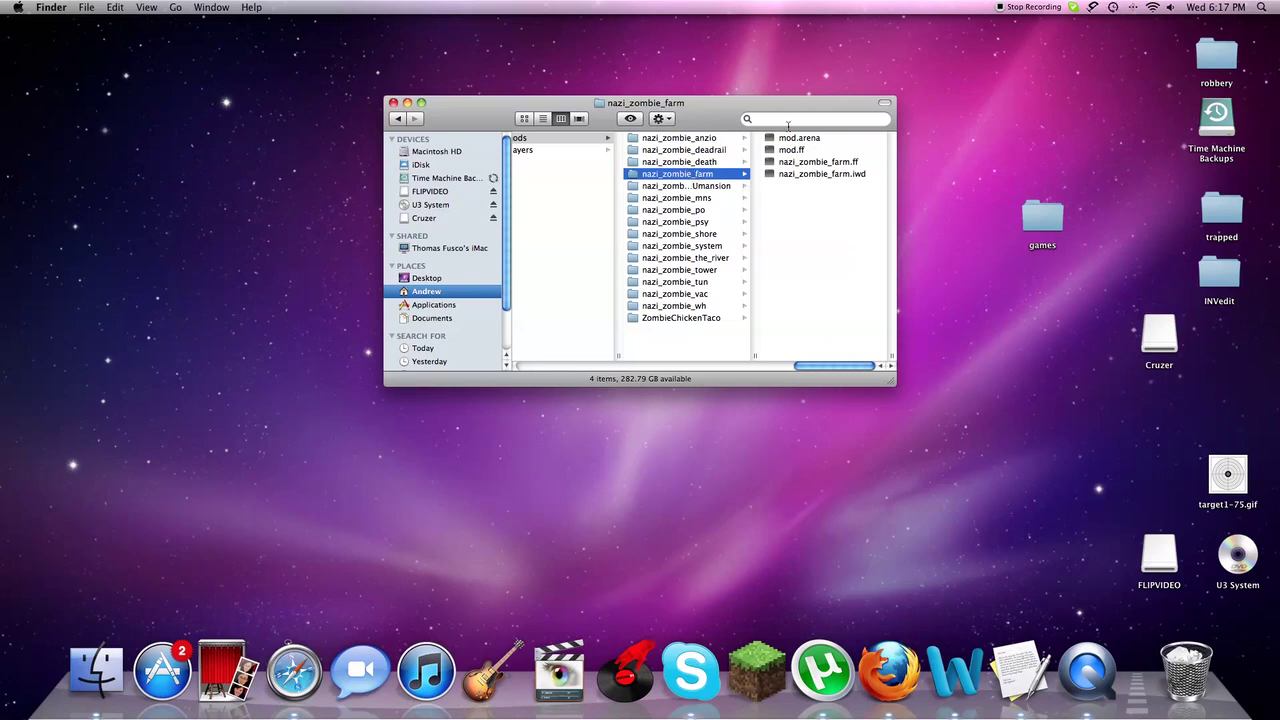
left_click(393, 104)
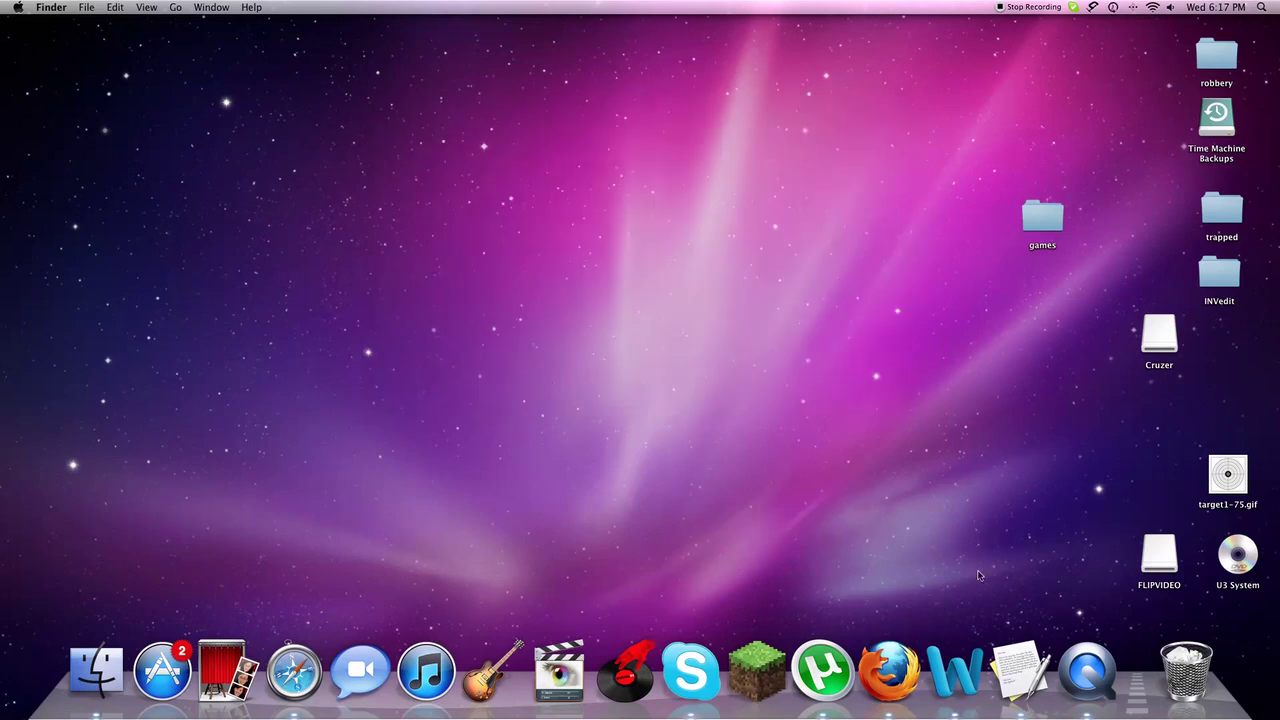
Step: Open the games folder in icon view and launch Call of Duty: World at War from its folder
double_click(1035, 226)
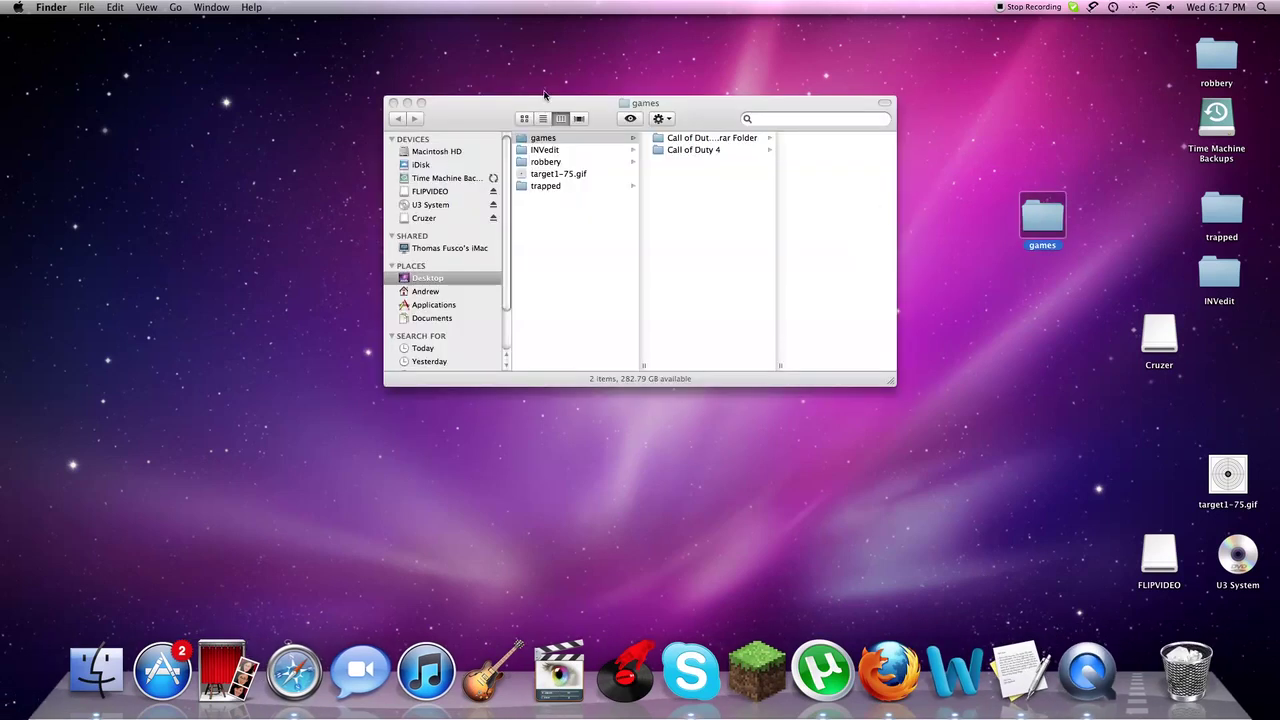
left_click(524, 119)
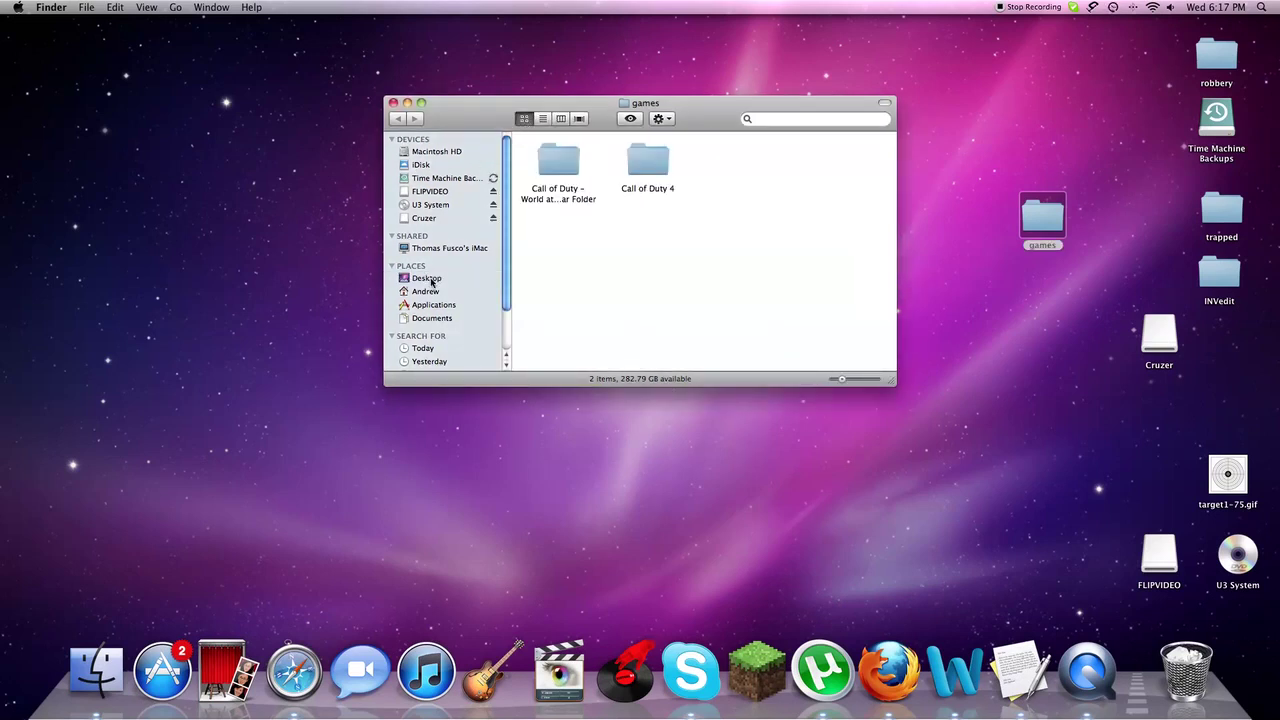
double_click(567, 157)
double_click(562, 157)
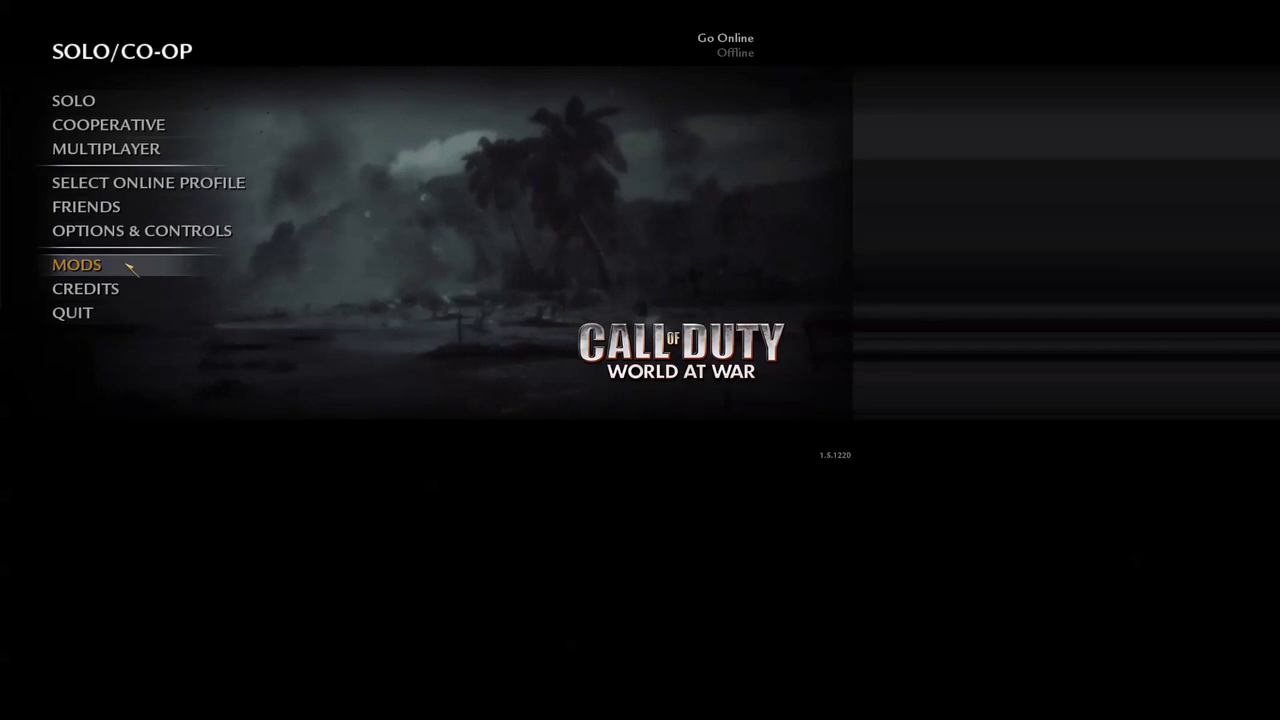
left_click(130, 265)
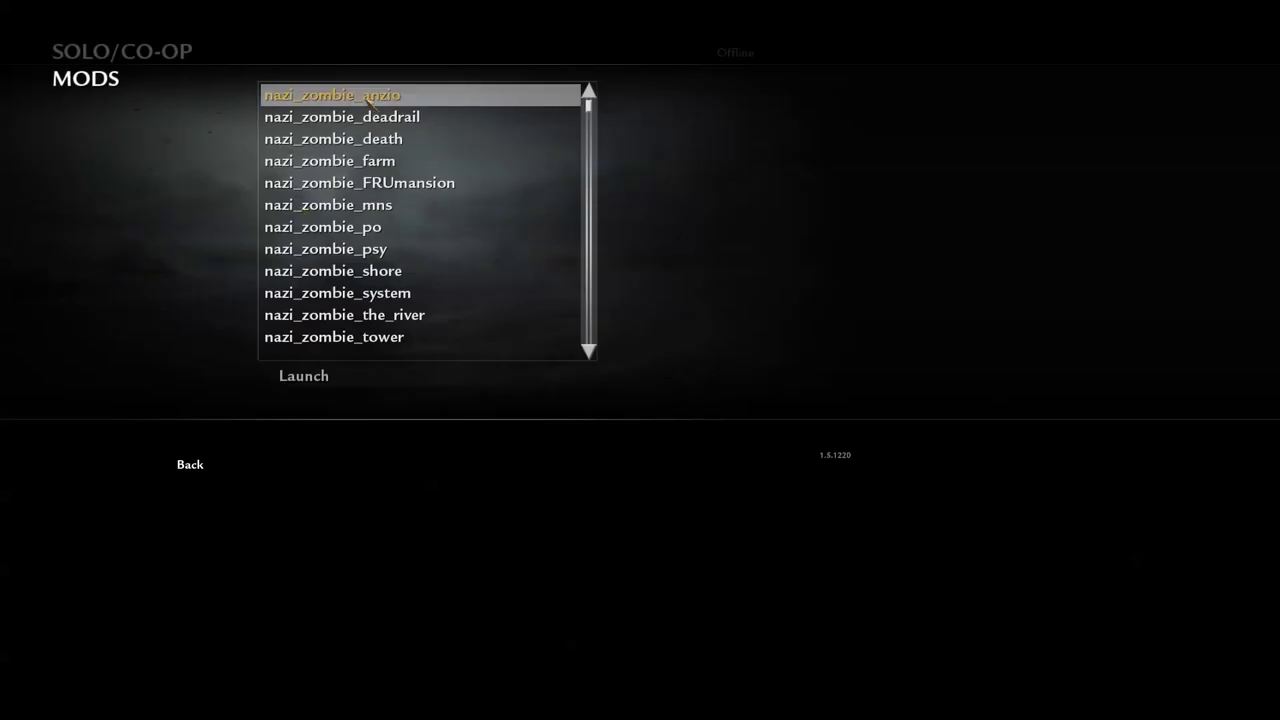
left_click(372, 163)
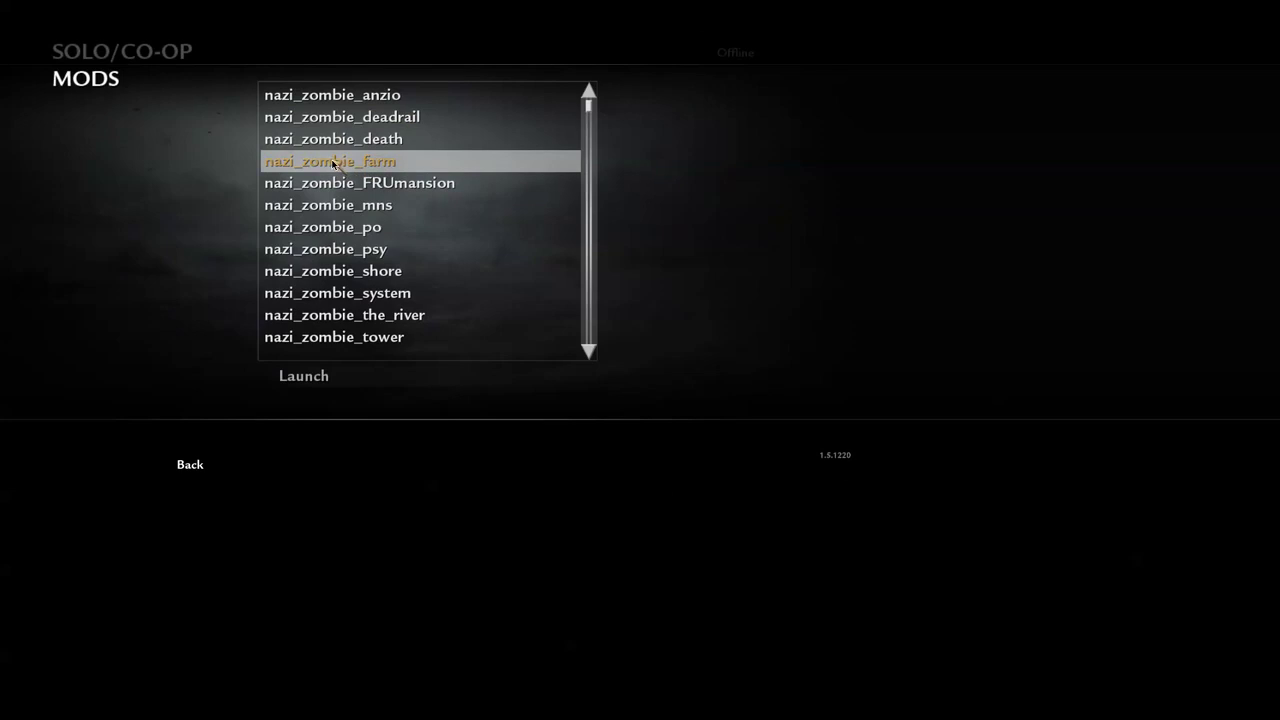
key("Escape")
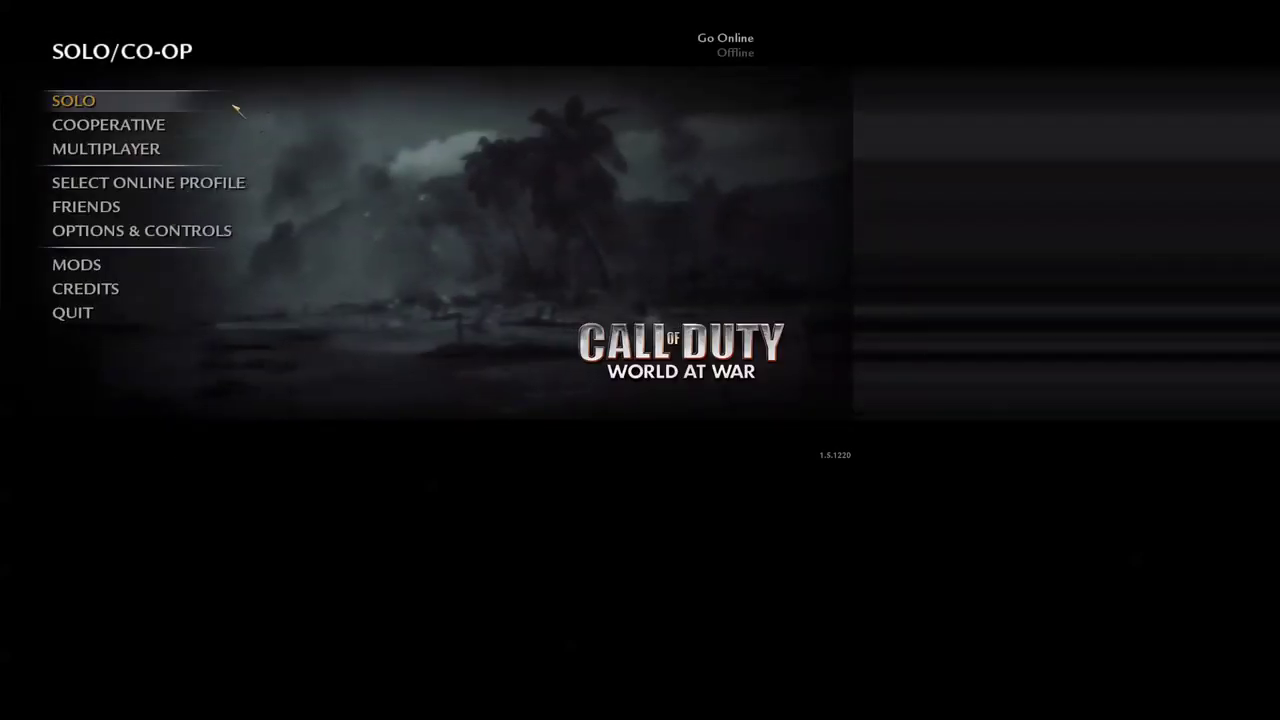
left_click(160, 232)
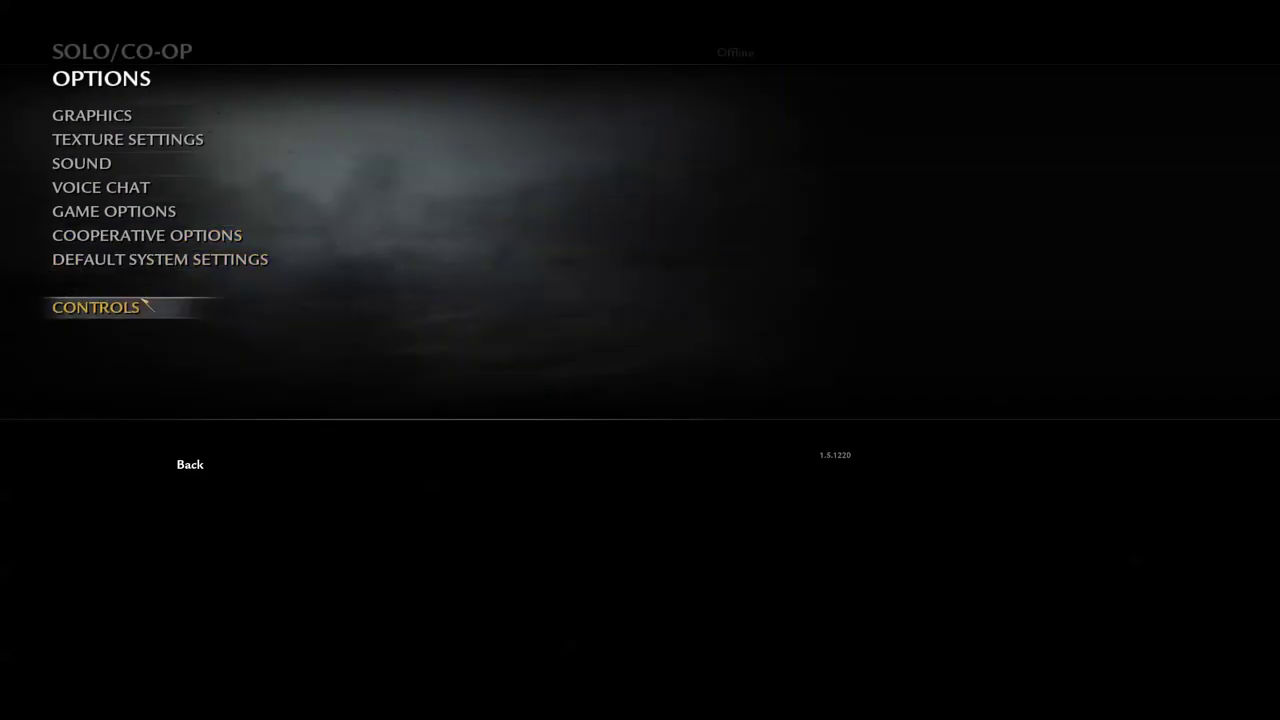
left_click(143, 212)
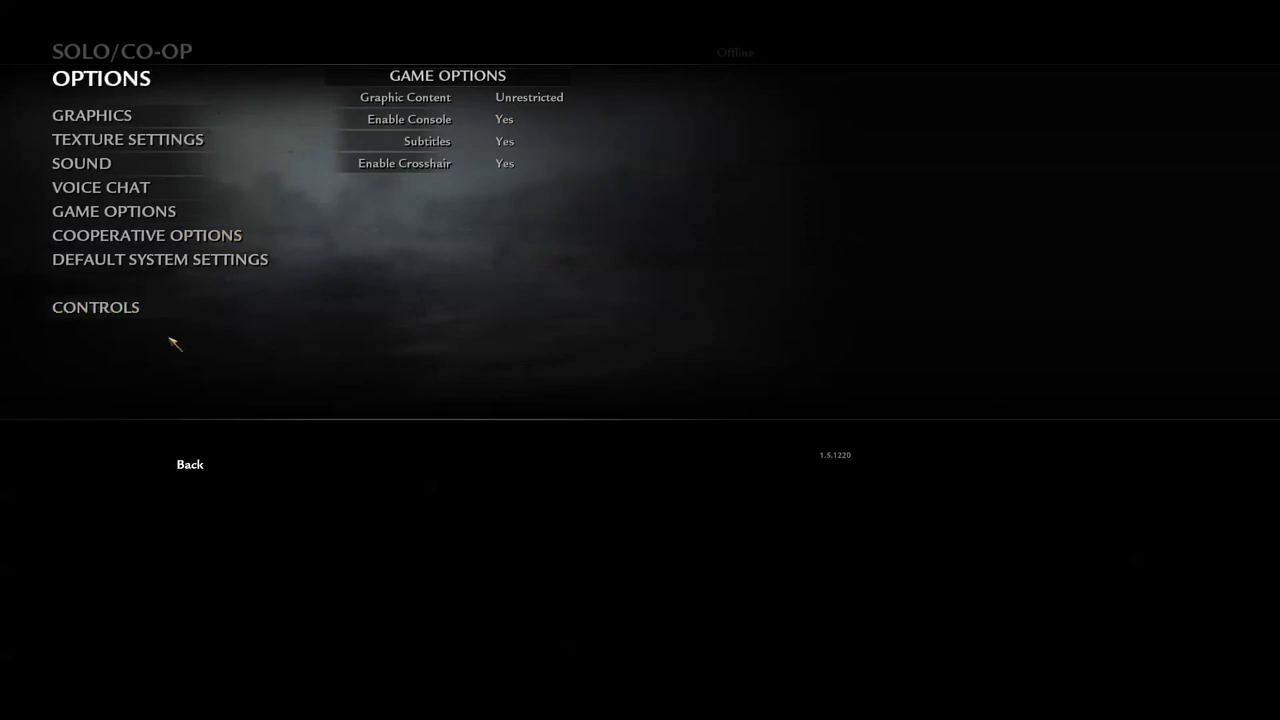
left_click(190, 465)
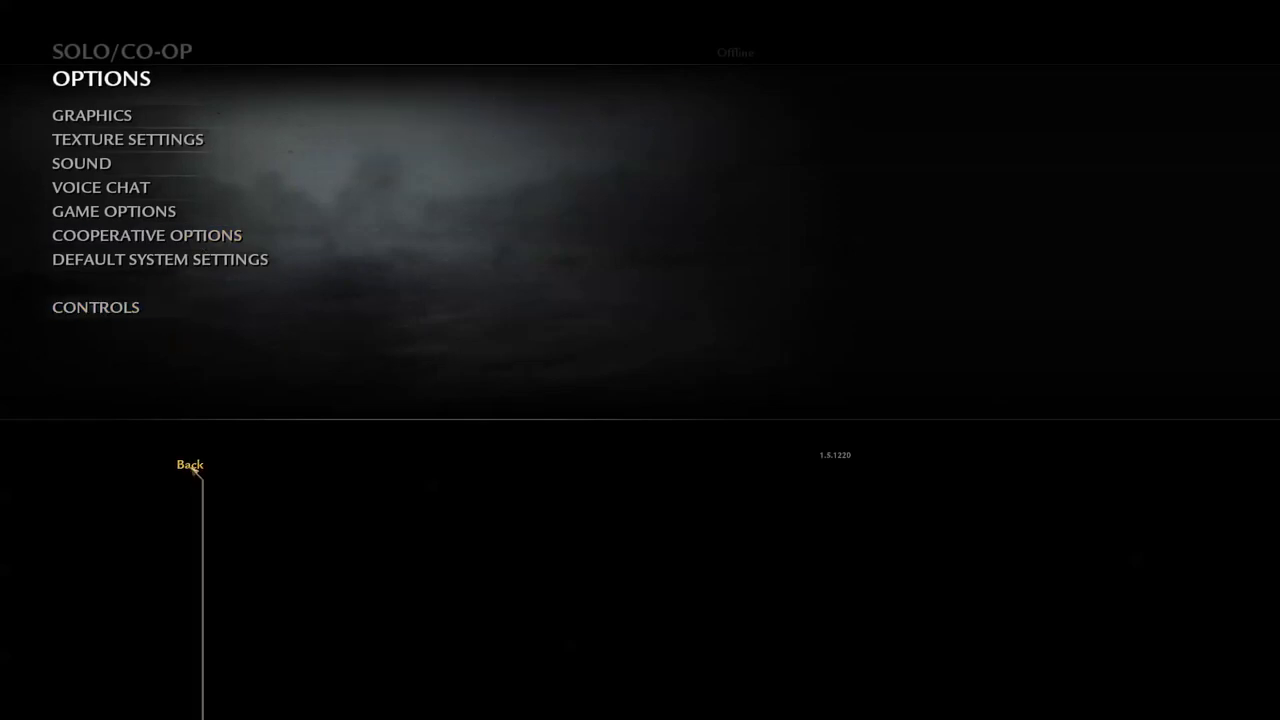
left_click(190, 466)
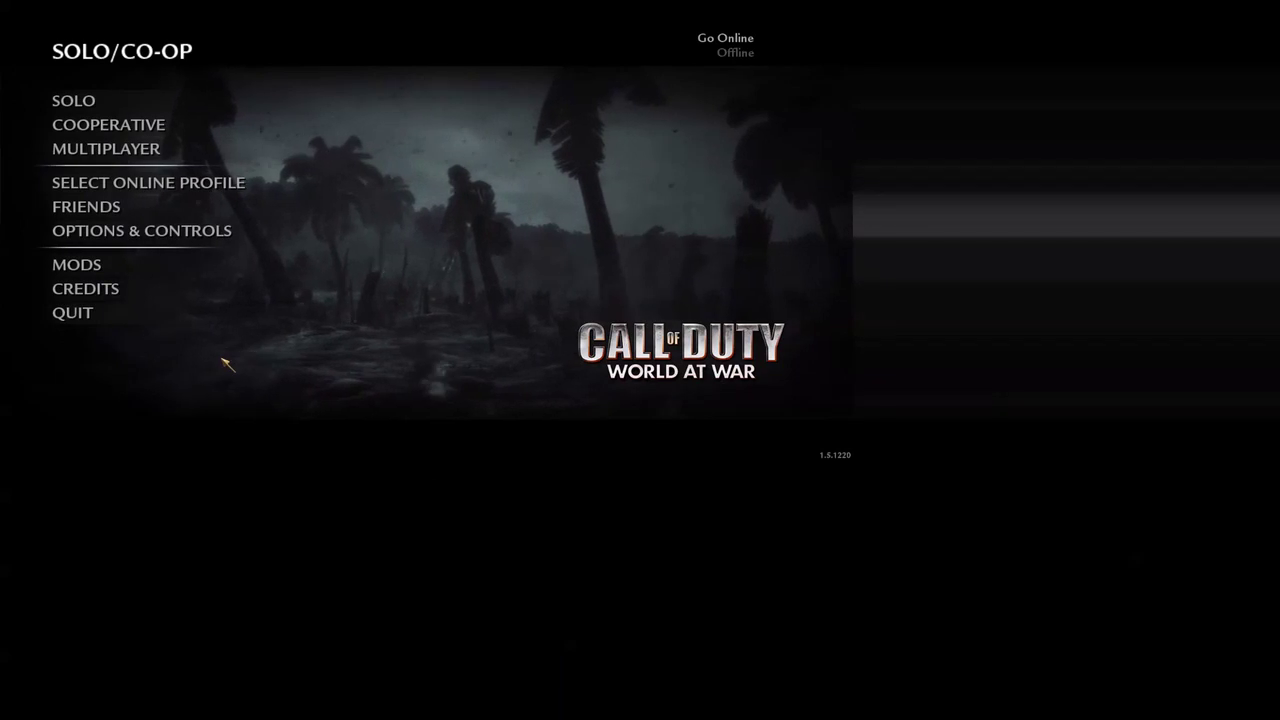
key("grave")
type("/")
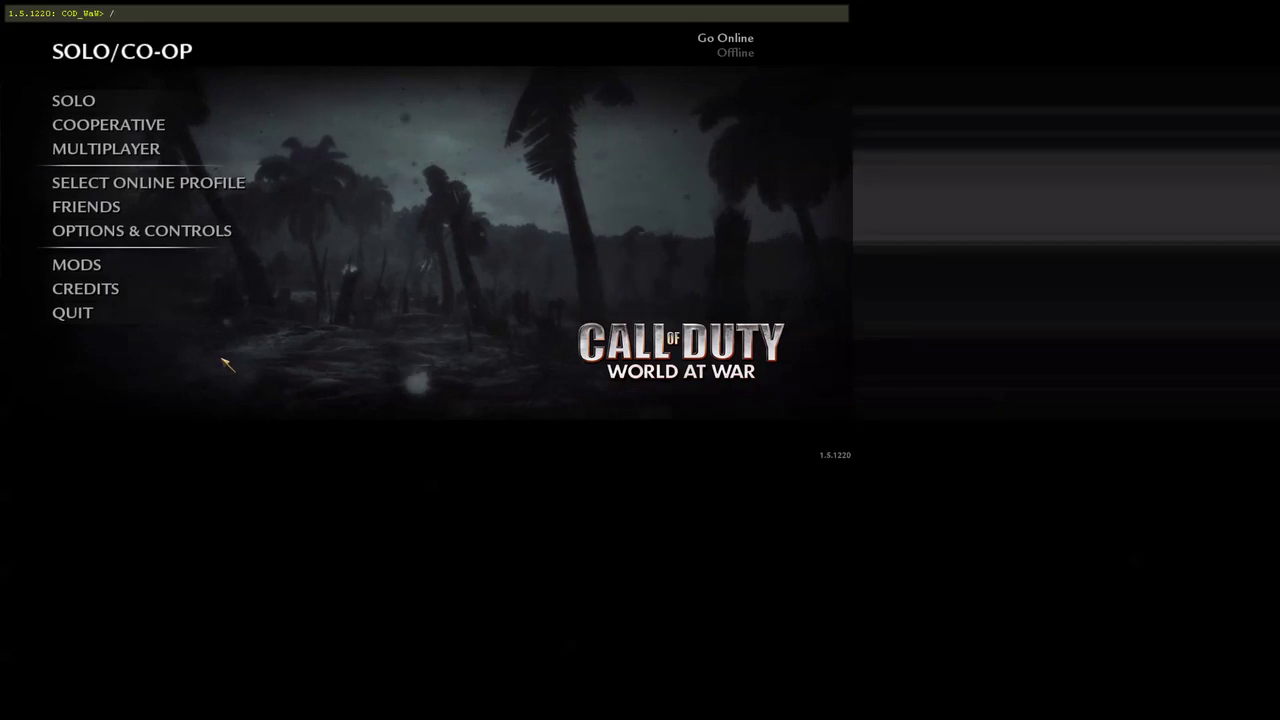
type("map")
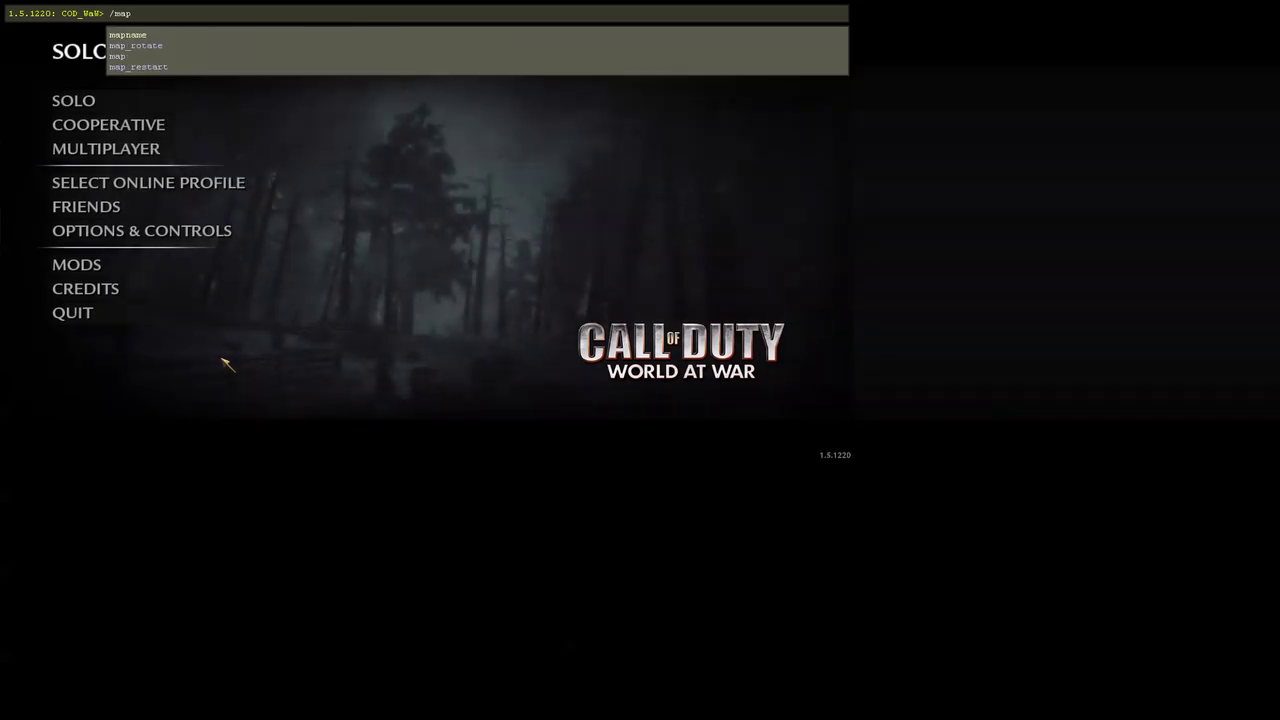
type("n")
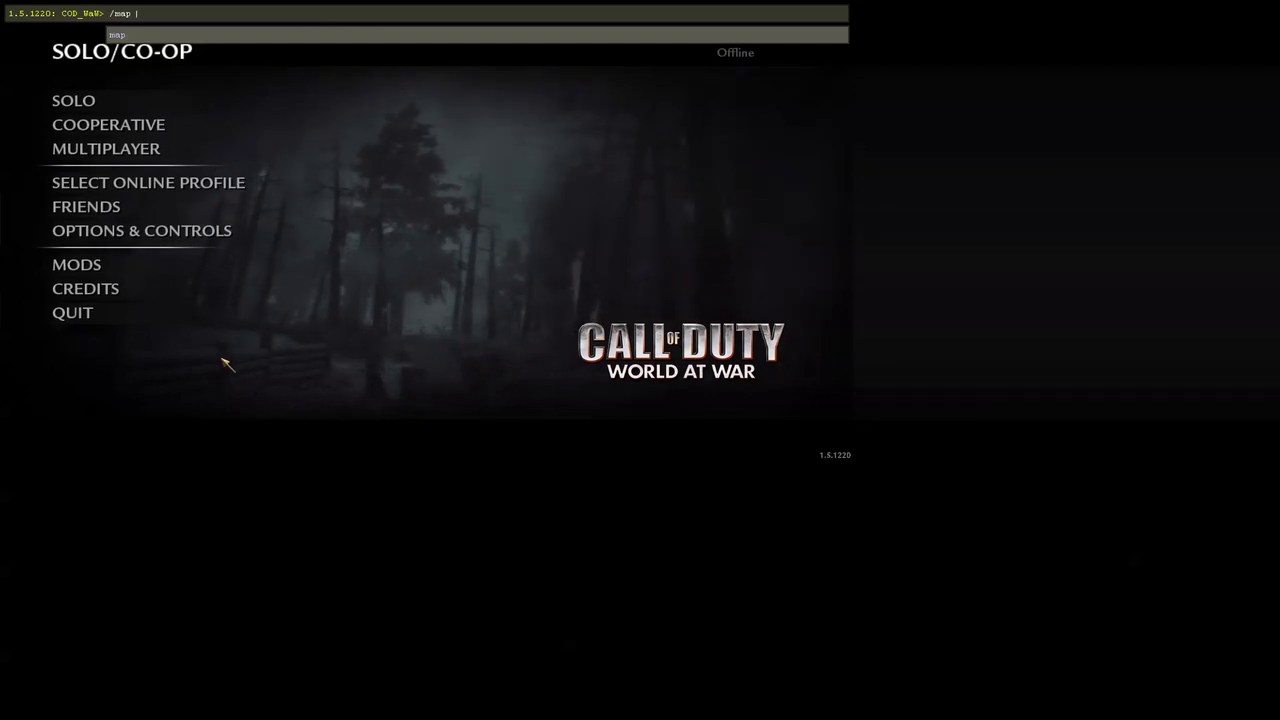
type("azi")
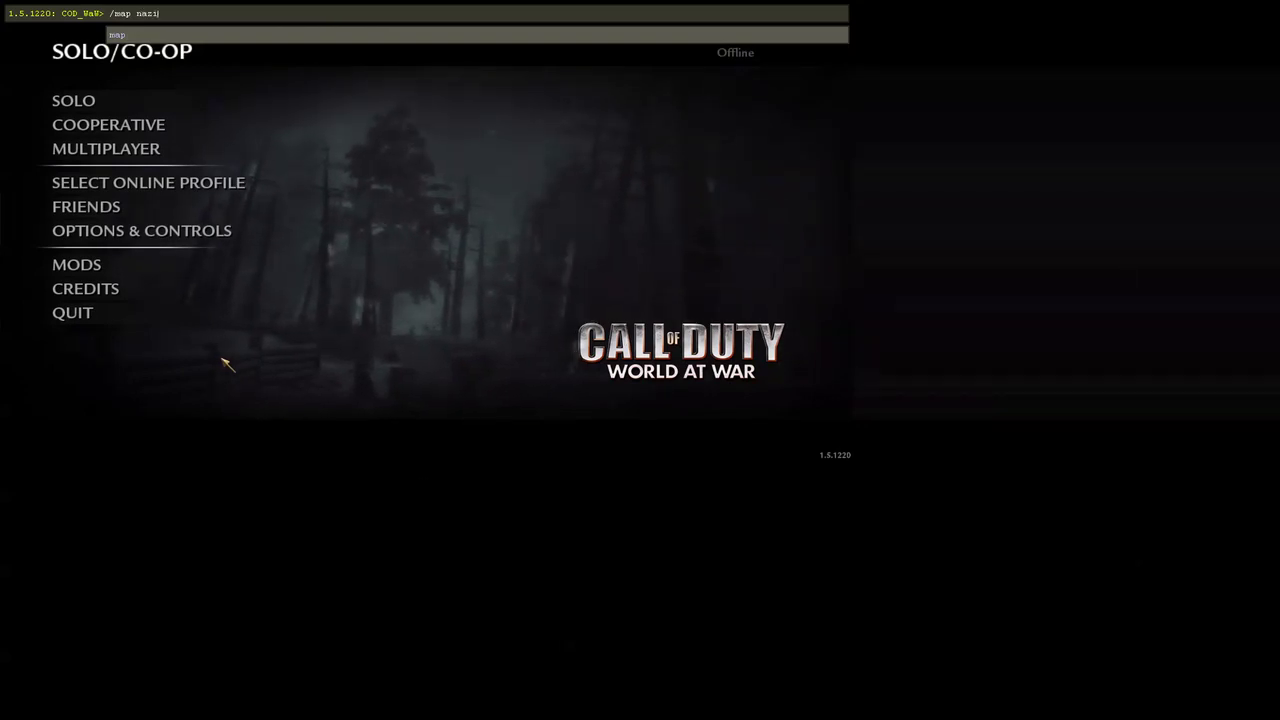
type("_")
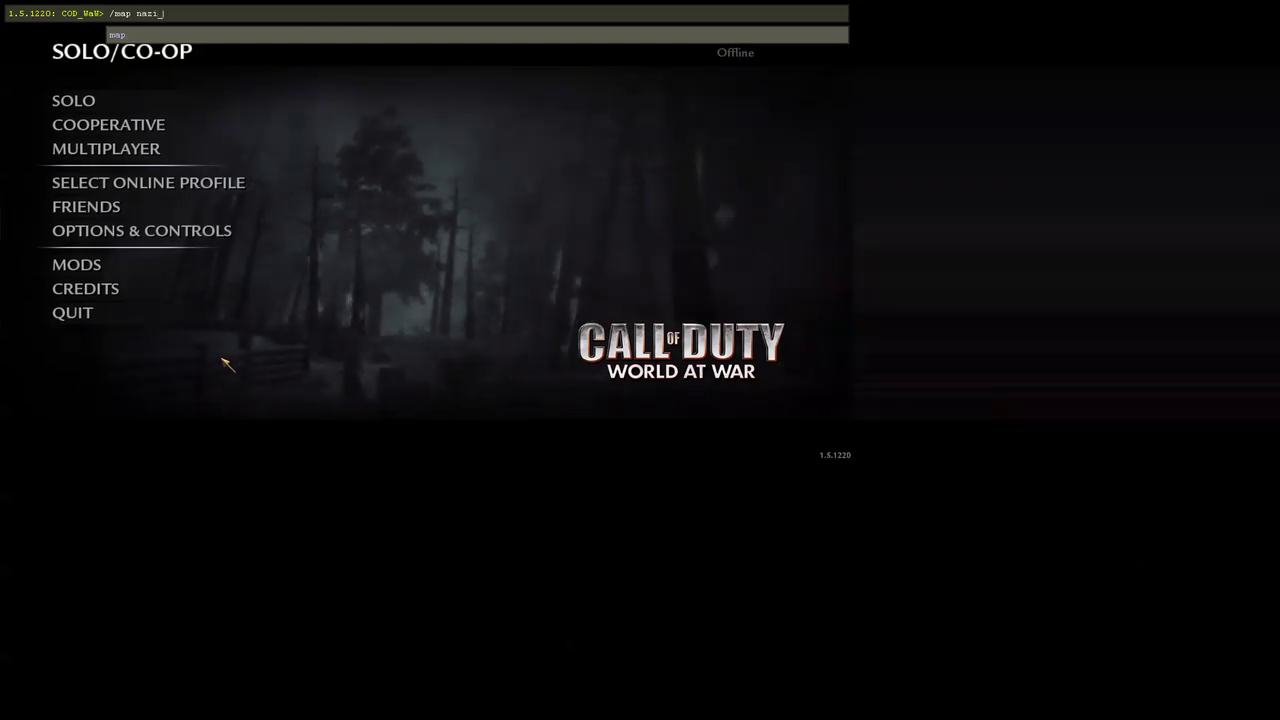
type("zom")
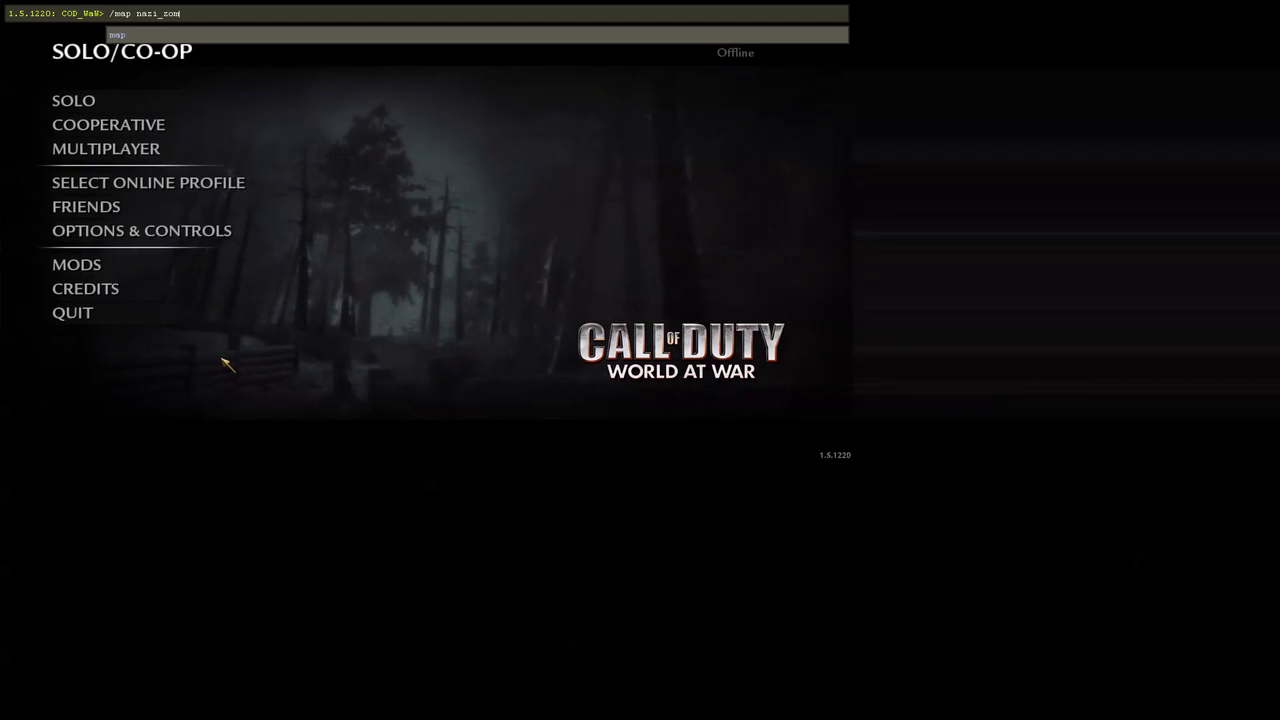
type("bies_")
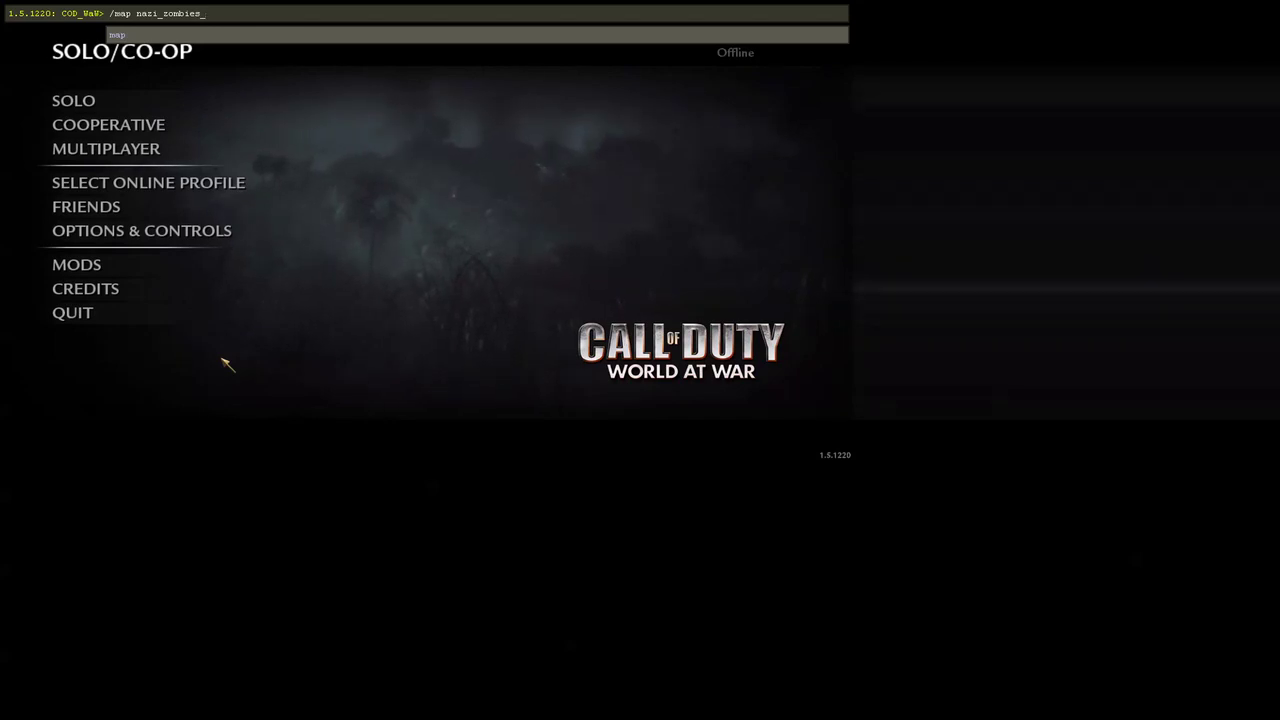
type("farm")
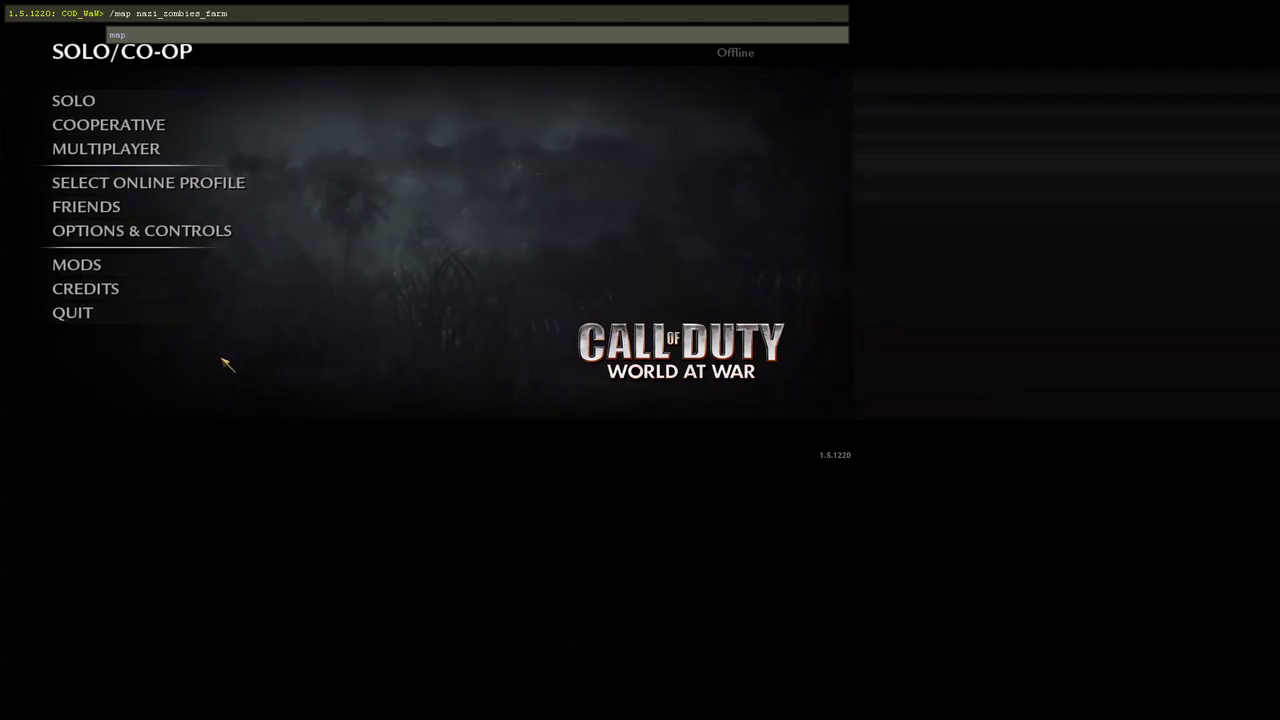
key("Return")
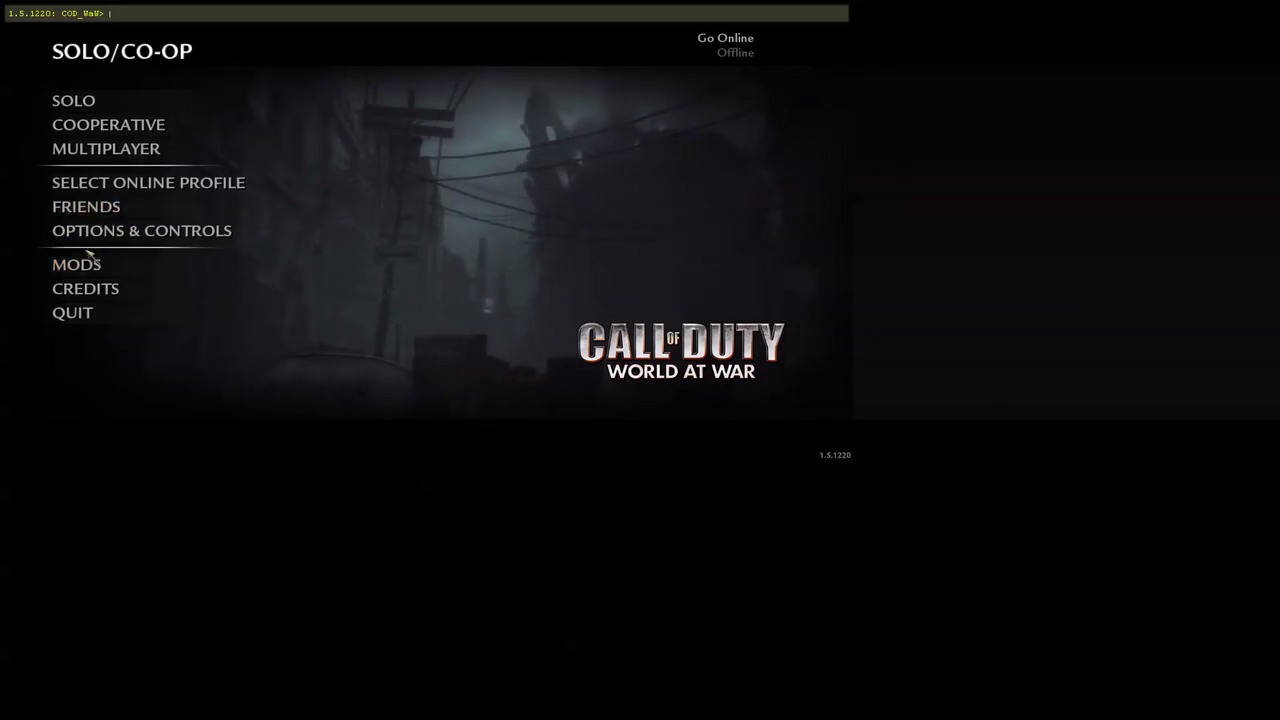
Step: Check the Mods list, return to the main menu, and type '/map nazi_zombie_' in the console
left_click(88, 263)
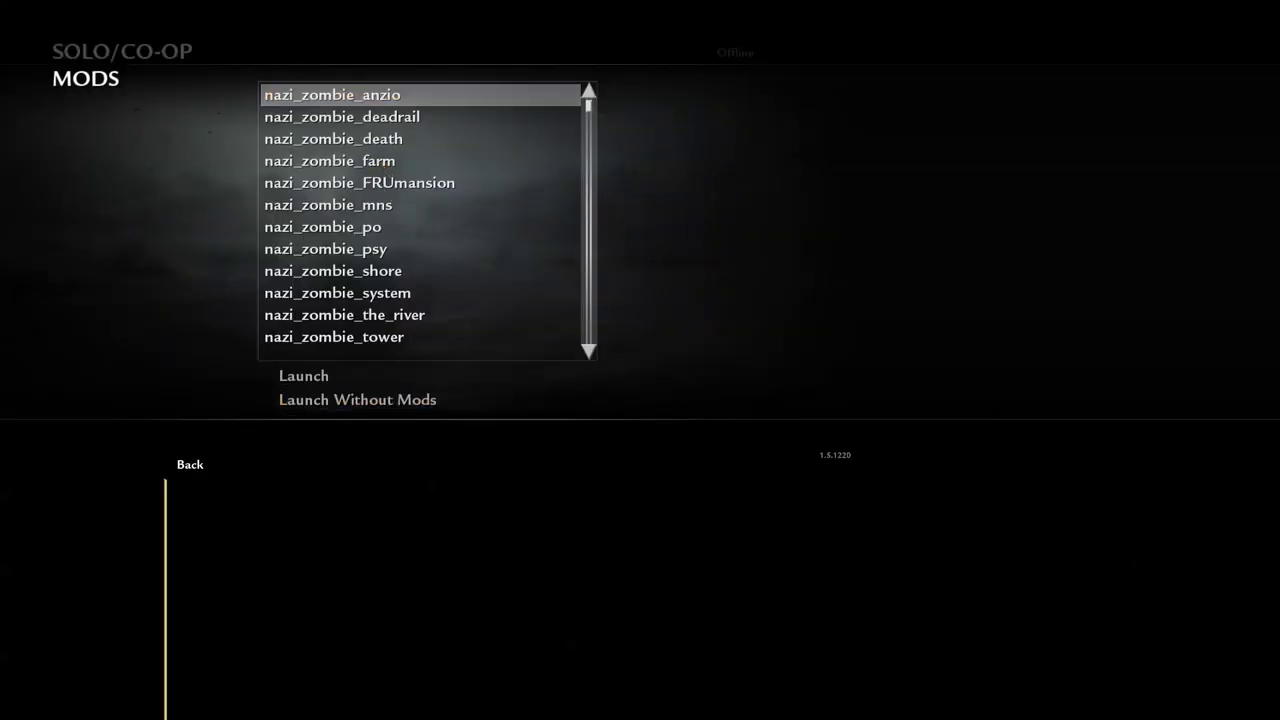
left_click(190, 464)
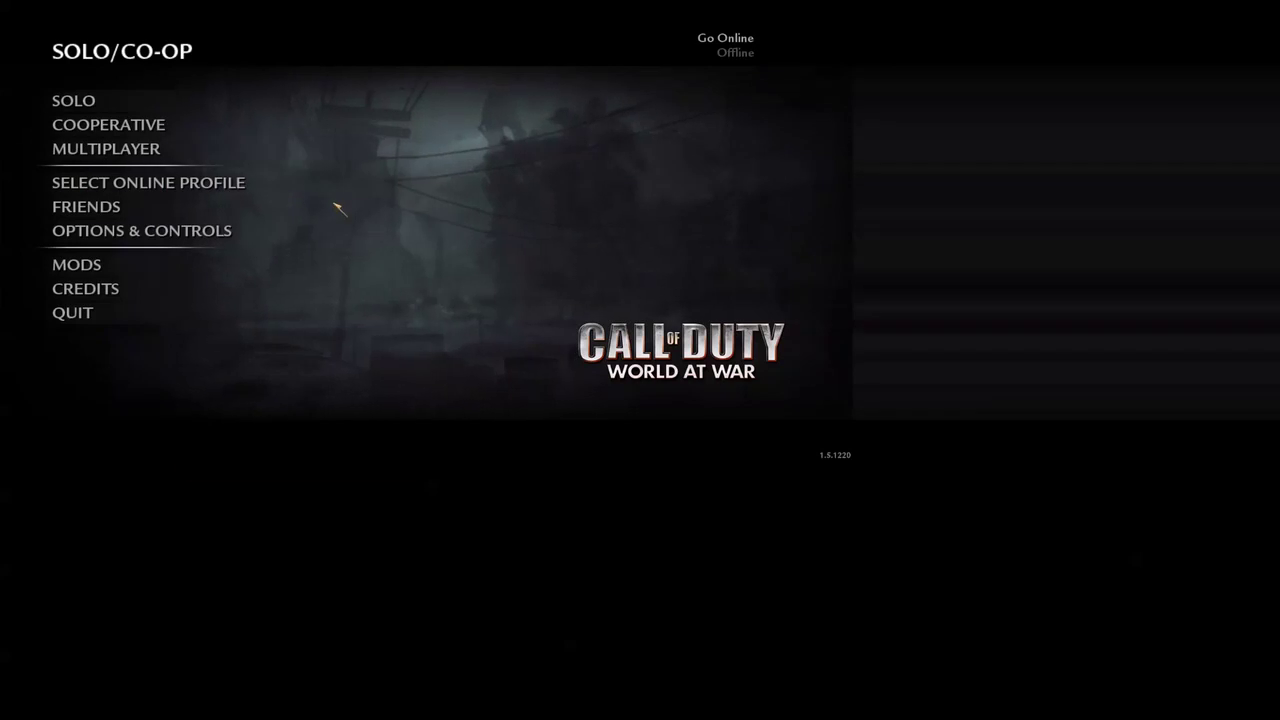
key("grave")
type("/")
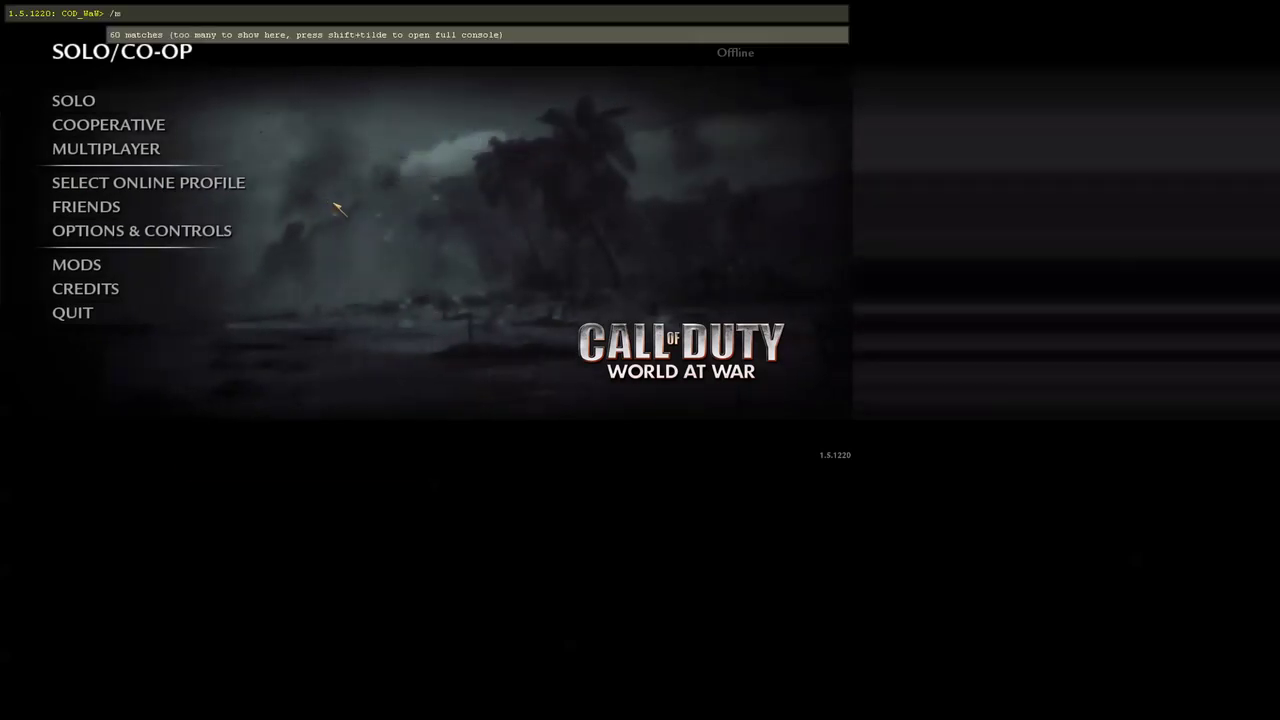
type("map nazi_zom")
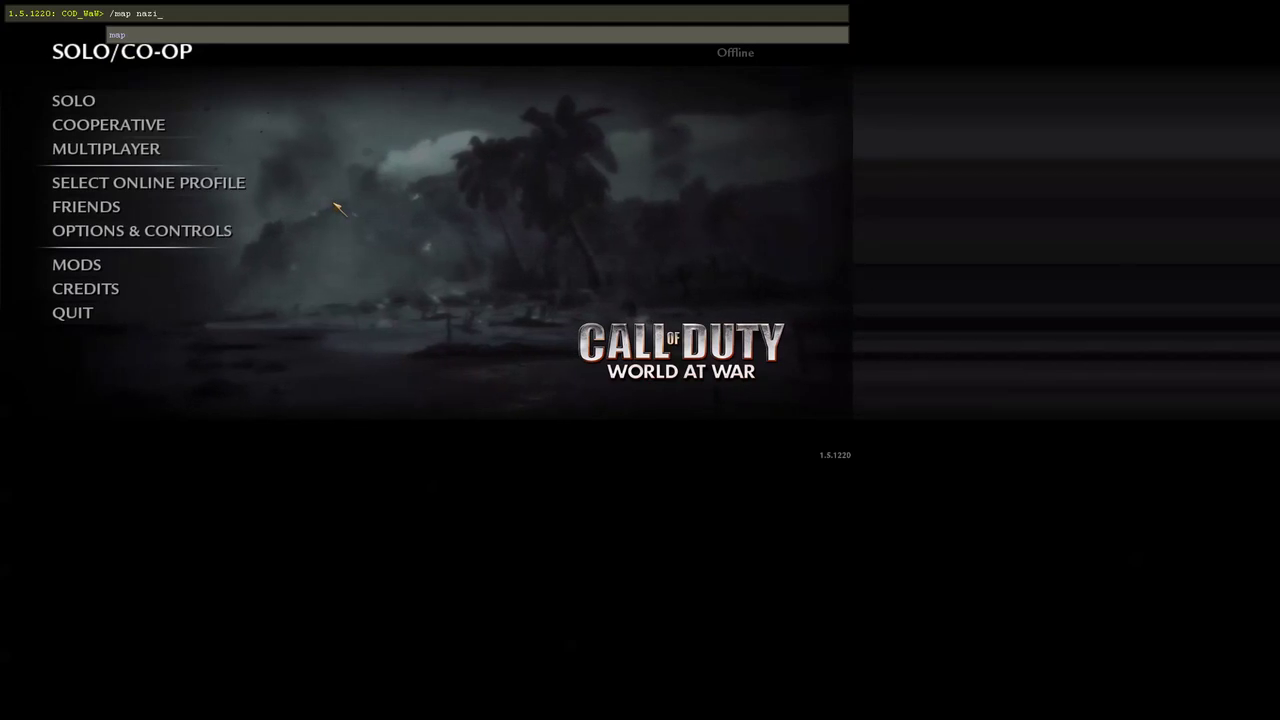
type("bie")
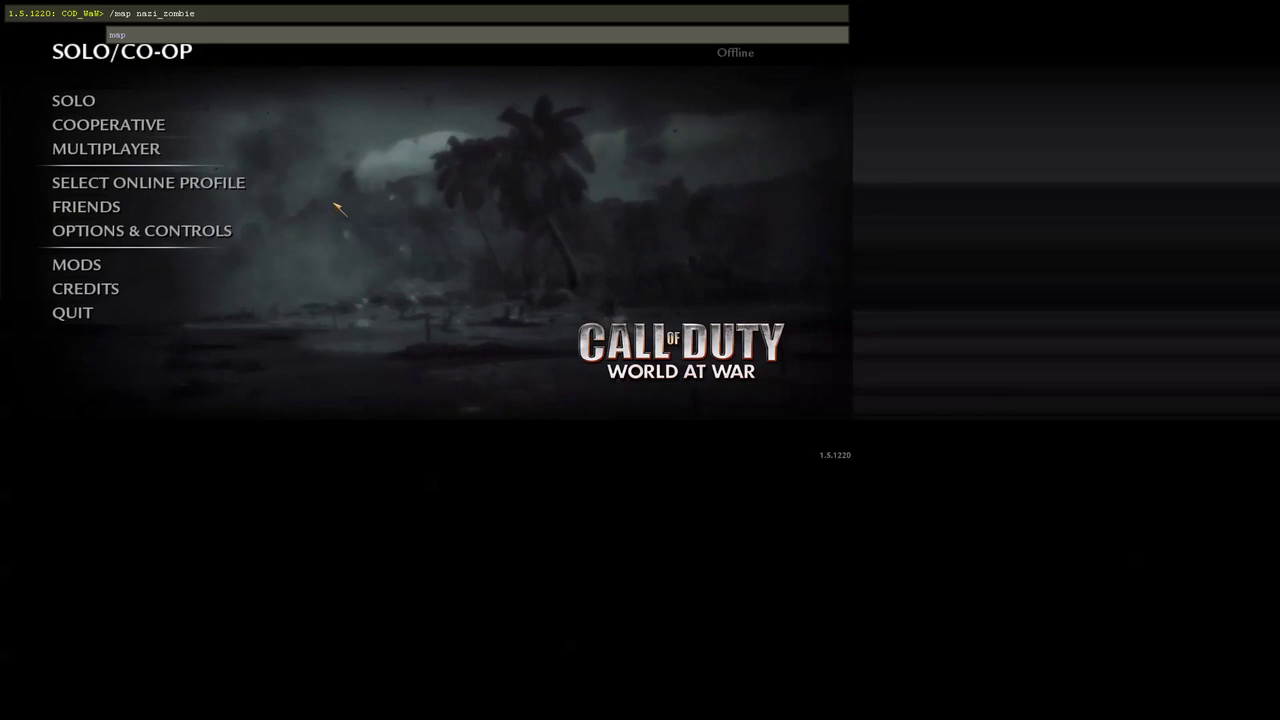
type("_farm")
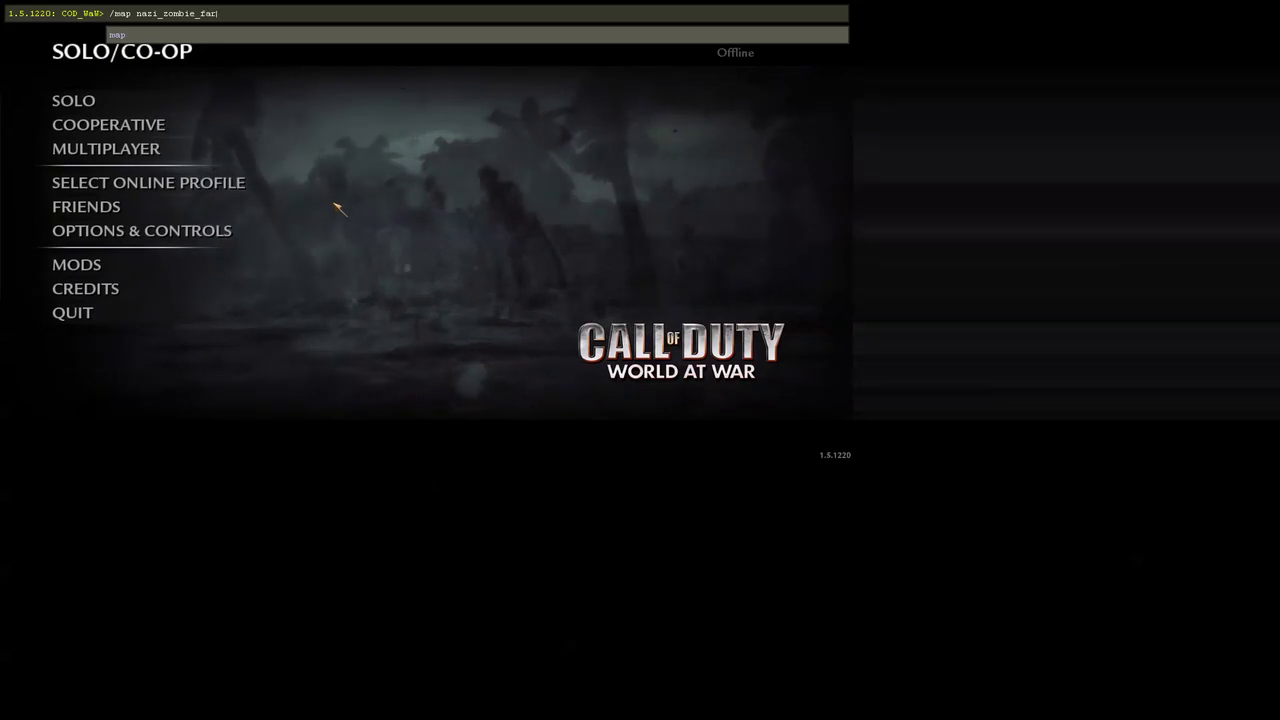